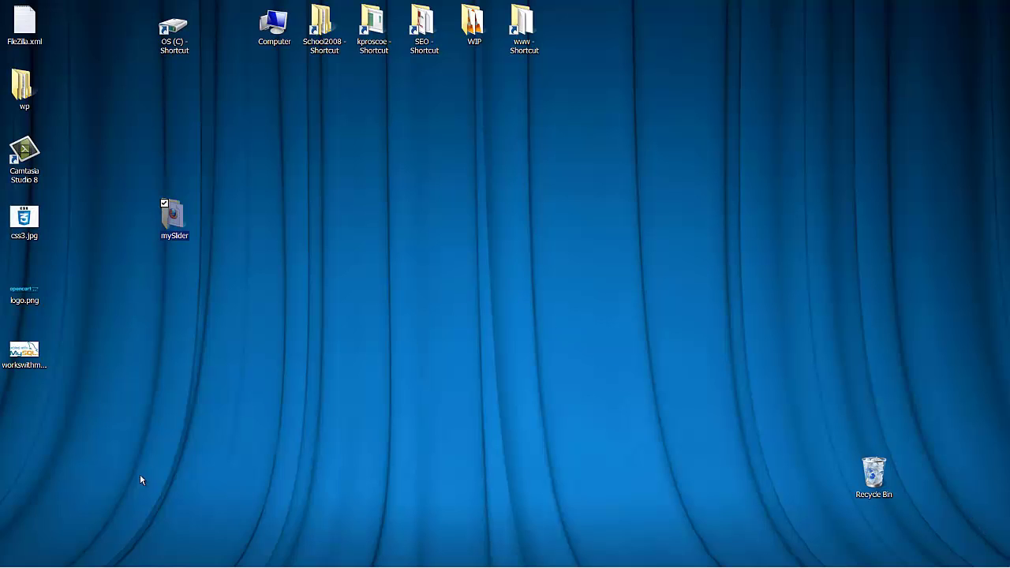
# Step: Launch WOW Slider from the Start menu and centre its empty gallery window on screen
pyautogui.click(13, 562)
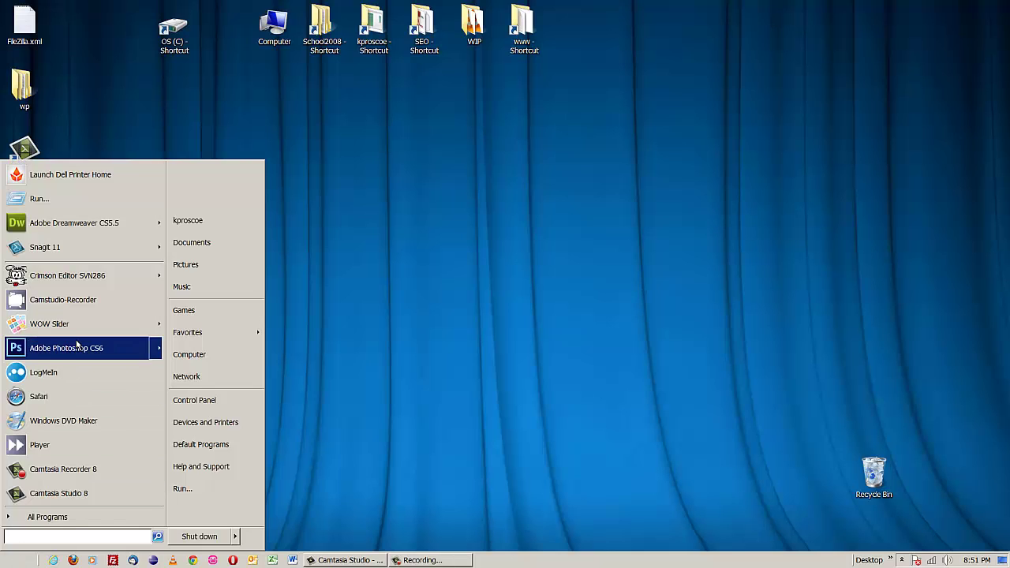
pyautogui.click(68, 324)
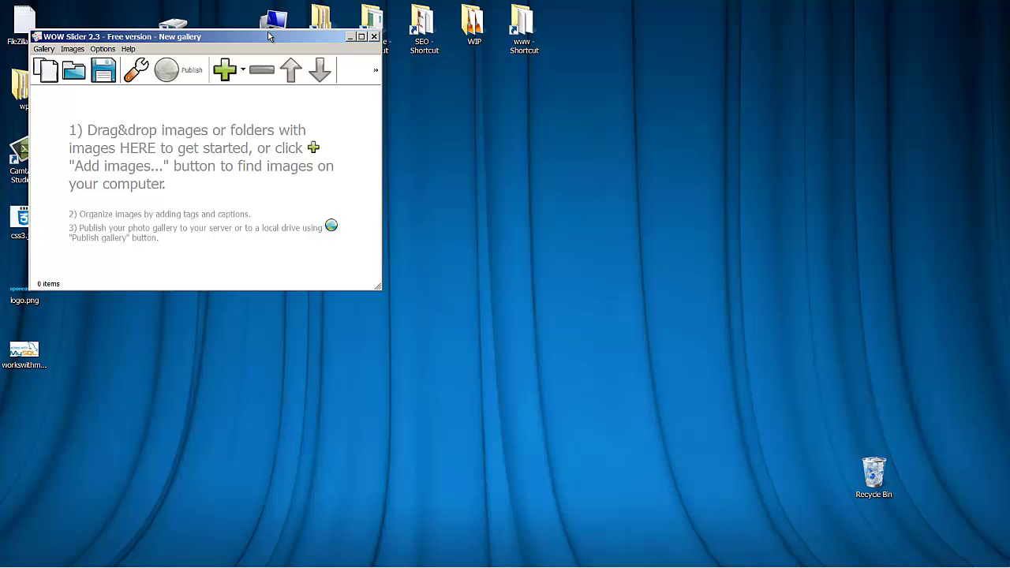
pyautogui.moveTo(267, 36); pyautogui.dragTo(547, 187)
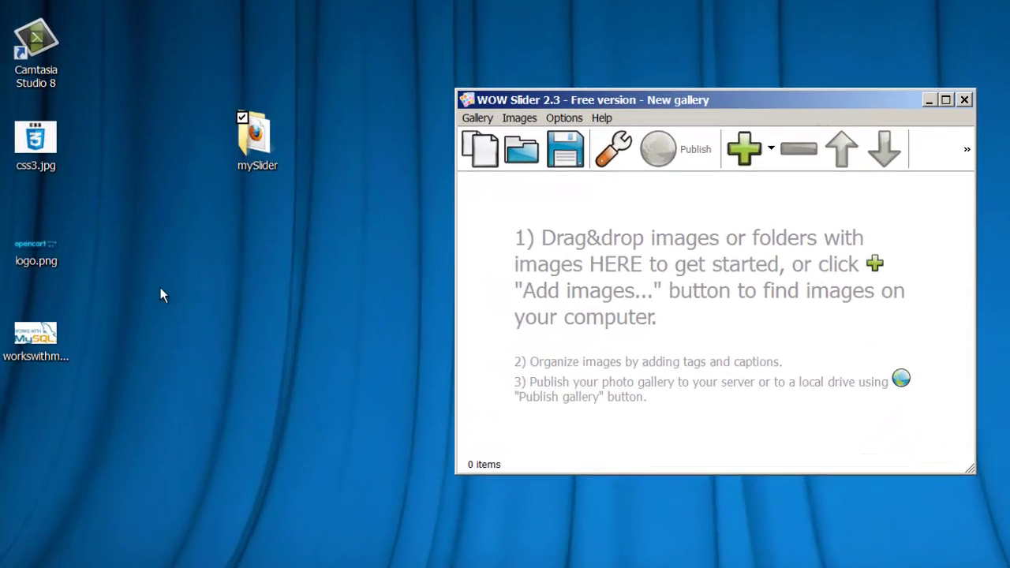
# Step: Add the workswithmysql image titled 'Mysql Logo', described 'This is for databases'
pyautogui.moveTo(36, 335); pyautogui.dragTo(613, 274)
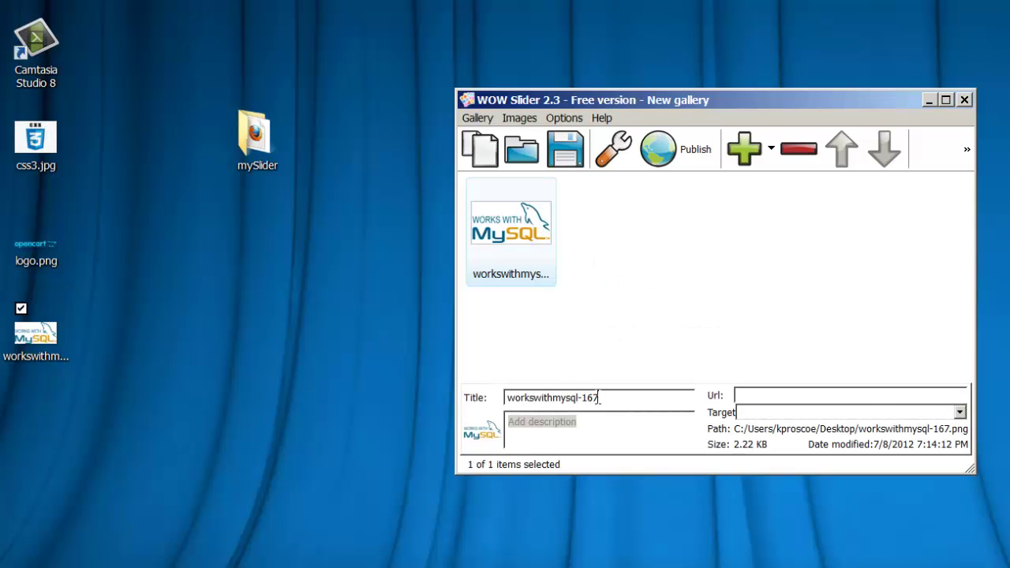
pyautogui.moveTo(599, 398); pyautogui.dragTo(454, 397)
pyautogui.write('M')
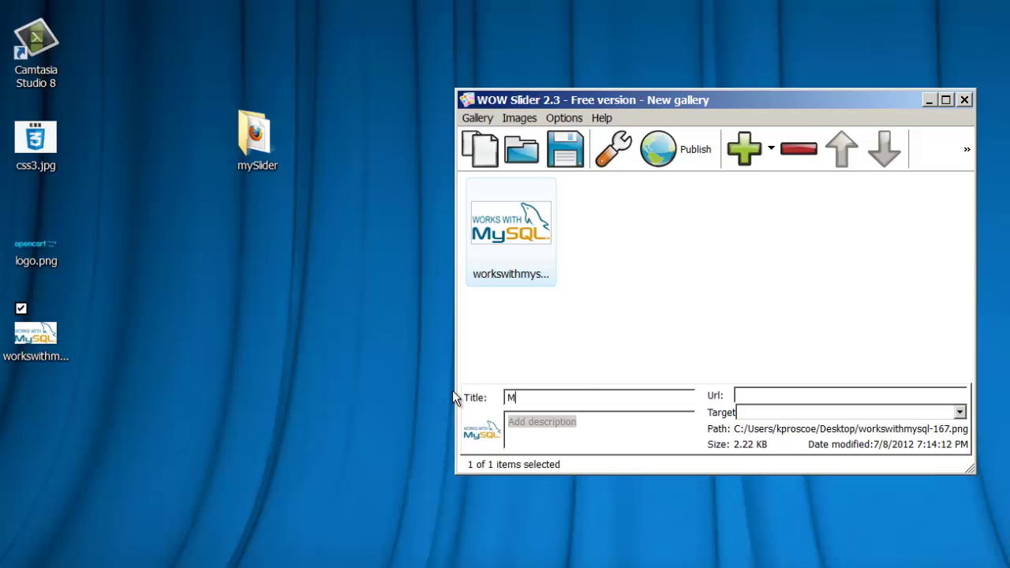
pyautogui.write('ysql Logo')
pyautogui.click(609, 419)
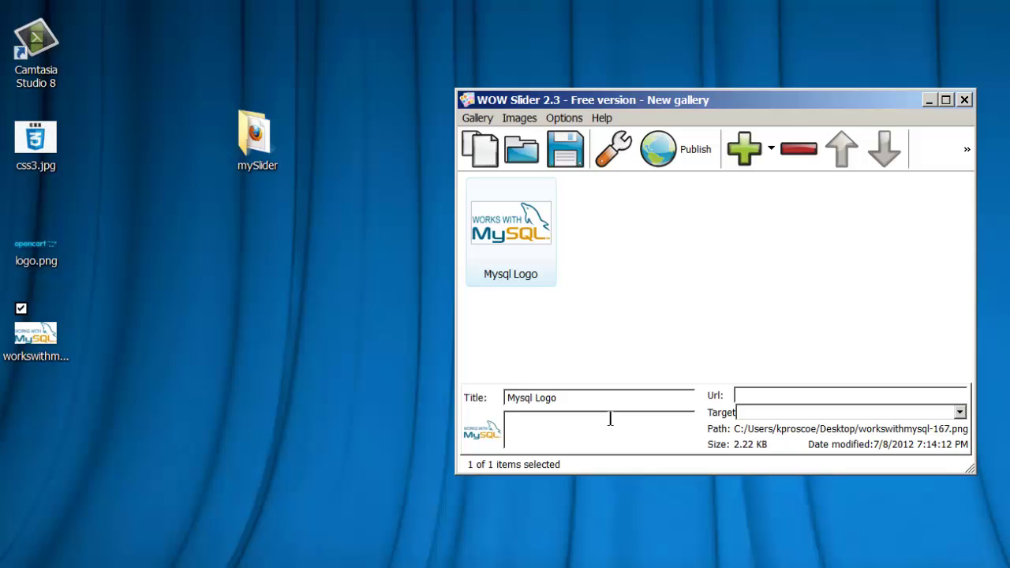
pyautogui.write('This is for databases')
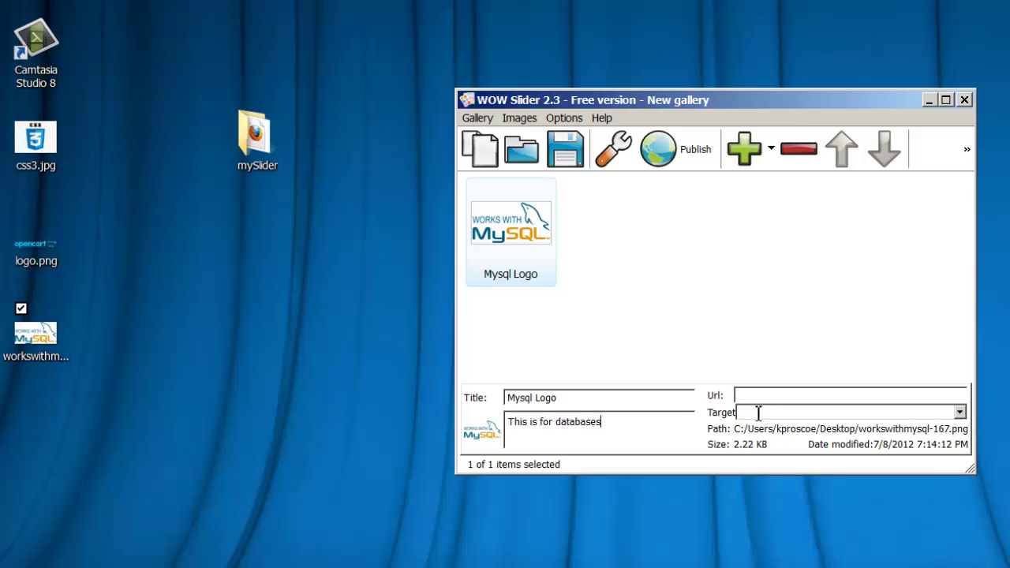
pyautogui.click(761, 392)
pyautogui.write('http://mysql.com')
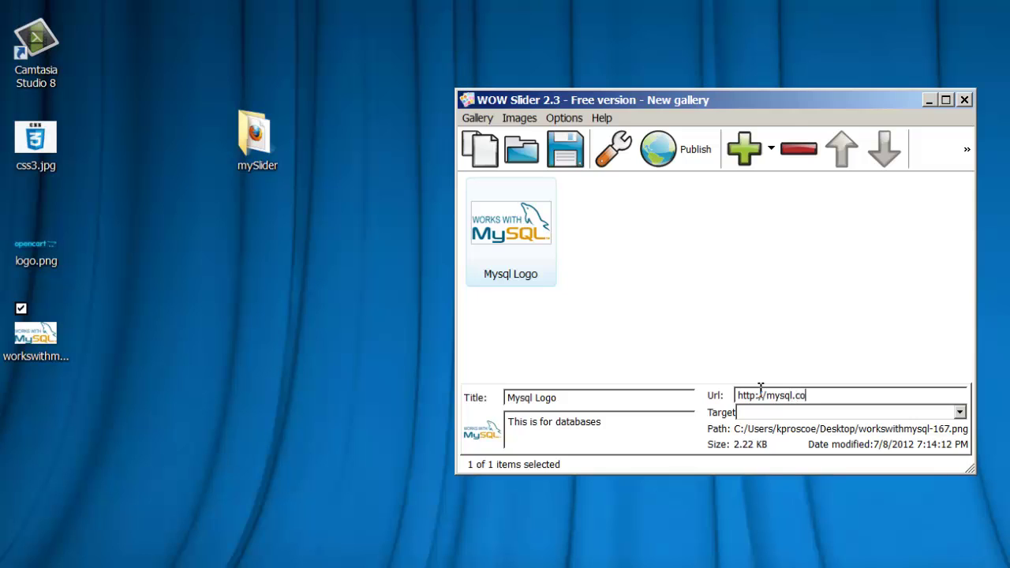
pyautogui.click(959, 413)
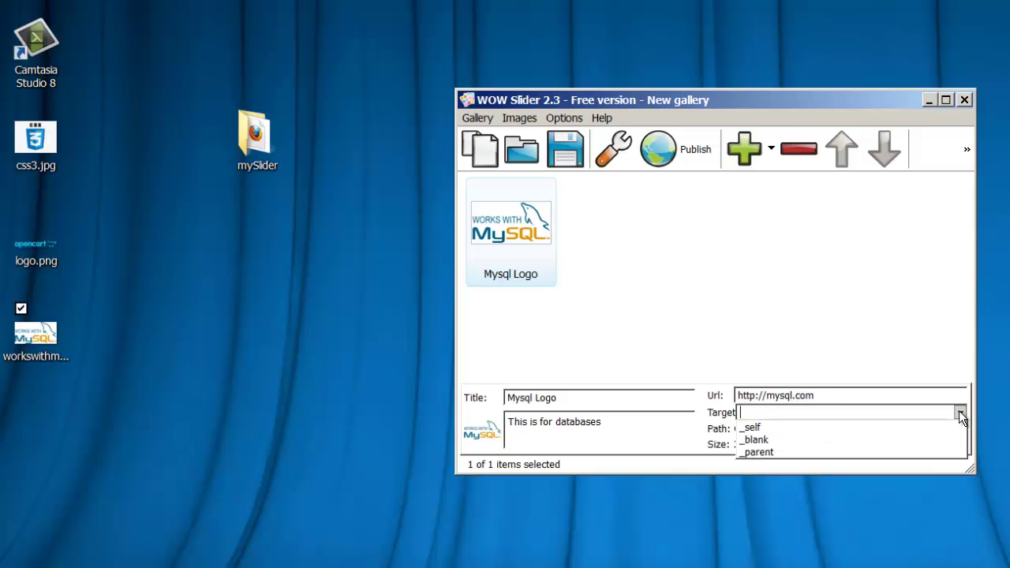
pyautogui.click(798, 443)
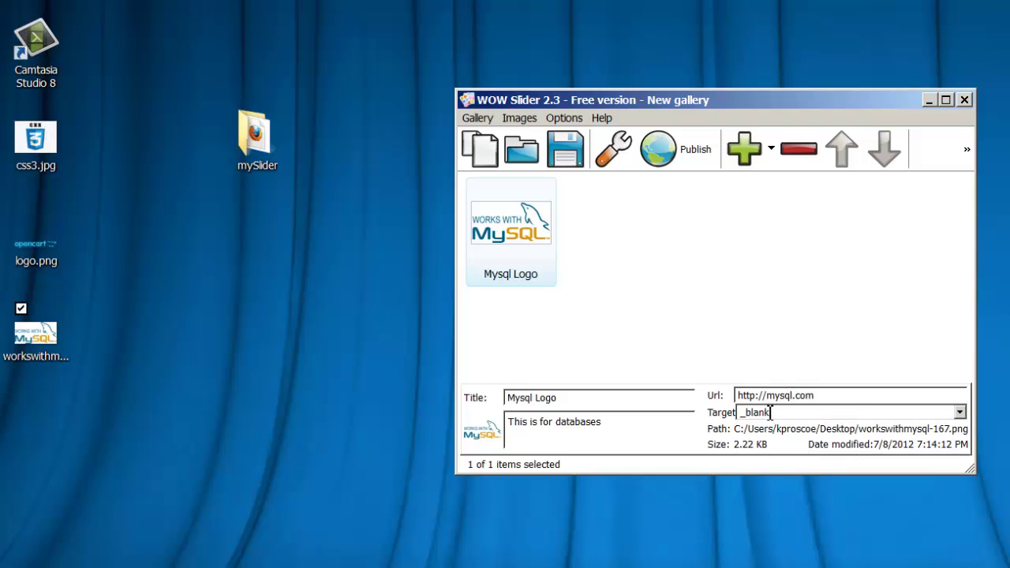
pyautogui.click(959, 411)
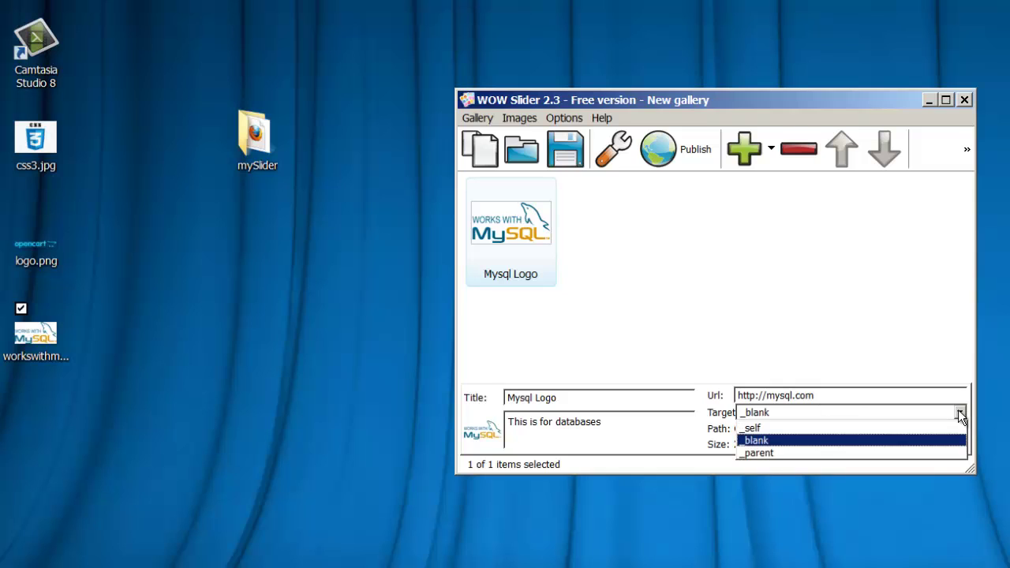
pyautogui.click(762, 440)
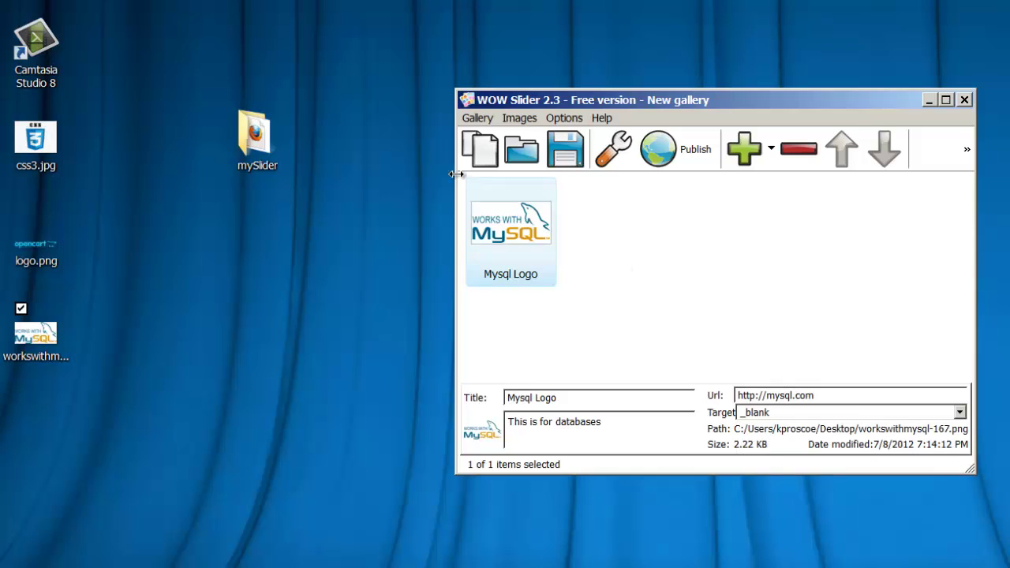
# Step: Add the css3 image titled 'Css3 Logo', described 'for the new html5 standards - styling'
pyautogui.moveTo(38, 142); pyautogui.dragTo(708, 256)
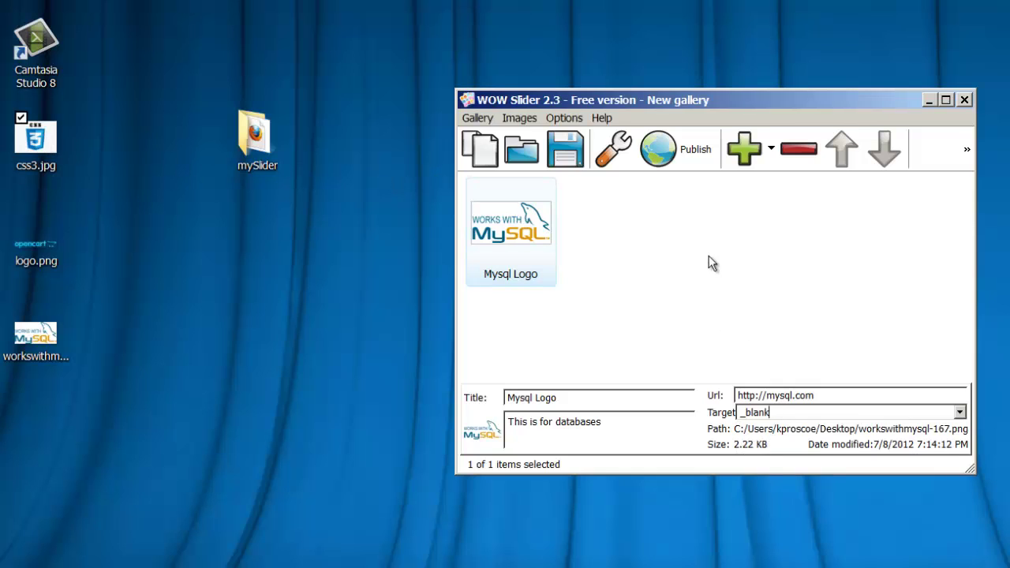
pyautogui.click(634, 225)
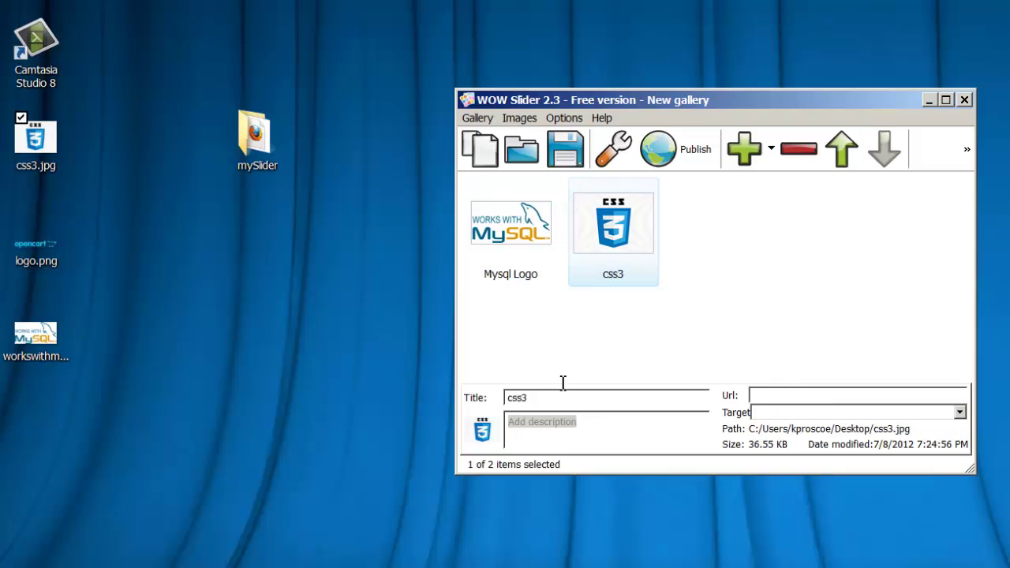
pyautogui.moveTo(551, 400); pyautogui.dragTo(477, 400)
pyautogui.write('Css3 Logo')
pyautogui.click(623, 431)
pyautogui.write('for')
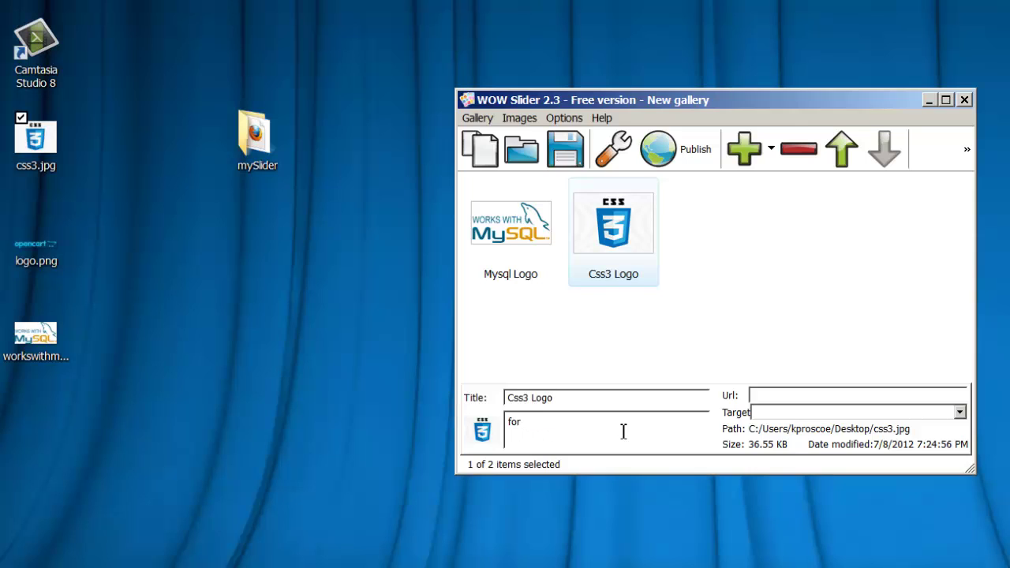
pyautogui.write(' the new html5 standards - styling')
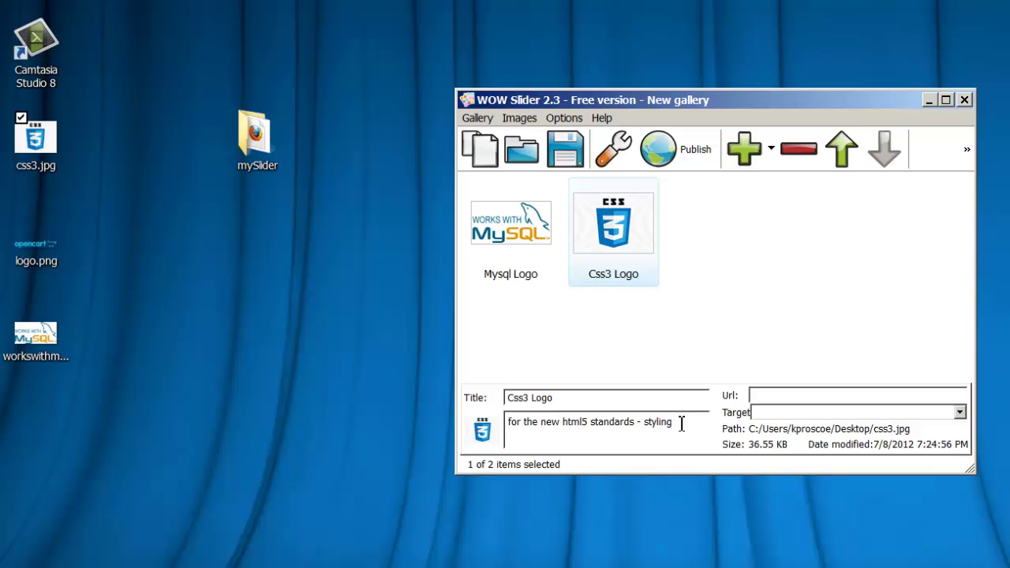
pyautogui.click(765, 395)
pyautogui.write('http://css3.org')
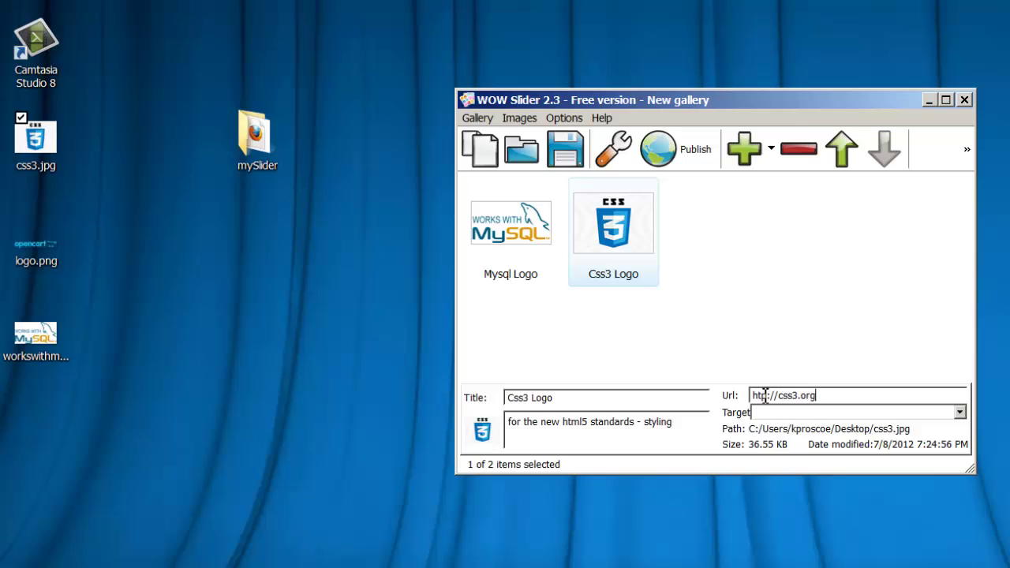
pyautogui.click(962, 414)
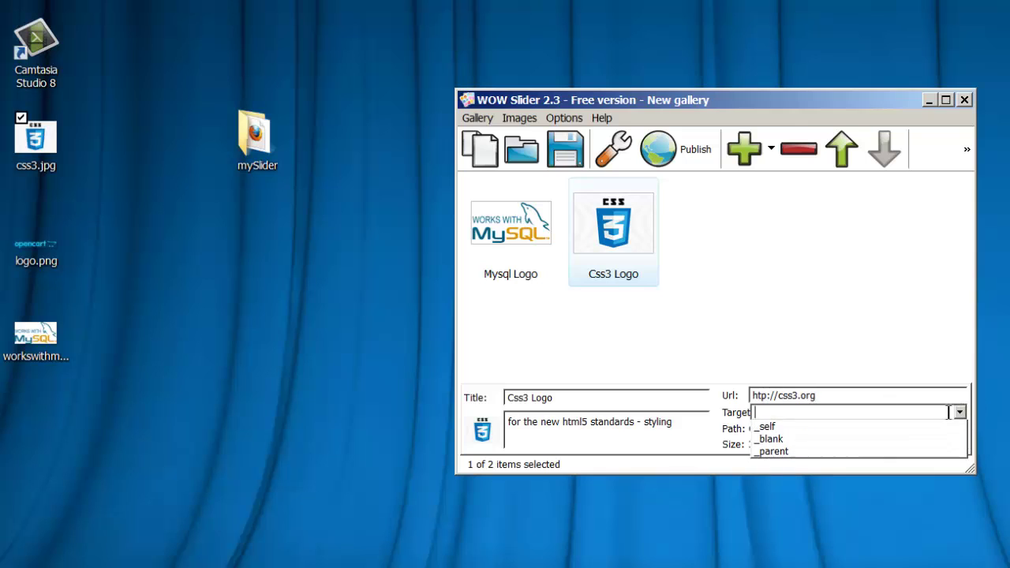
pyautogui.click(795, 428)
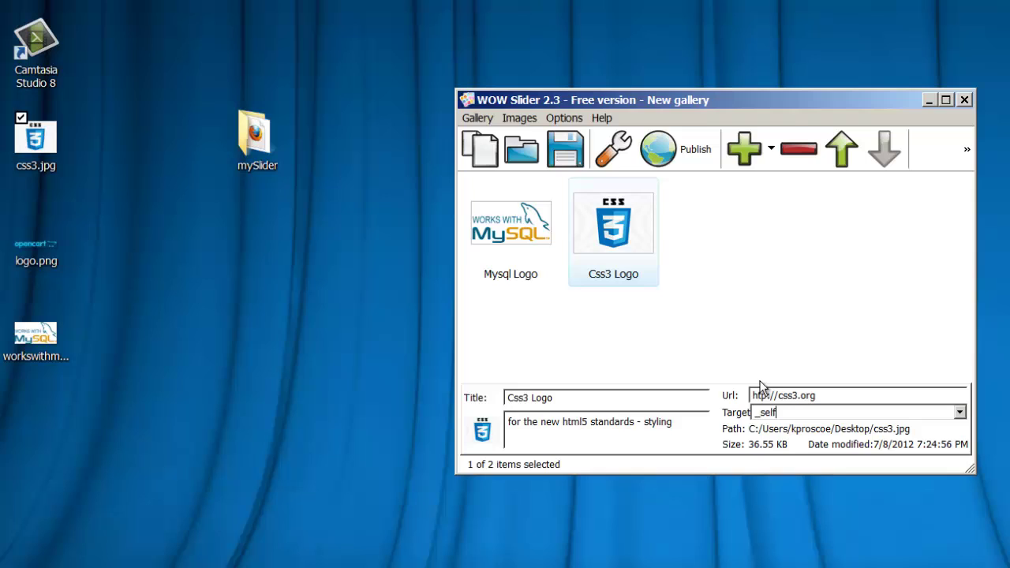
pyautogui.moveTo(46, 237); pyautogui.dragTo(799, 237)
# Step: Retitle the logo item 'Opencart Logo' and describe it 'Ecommerce Software Php Based free'
pyautogui.click(728, 233)
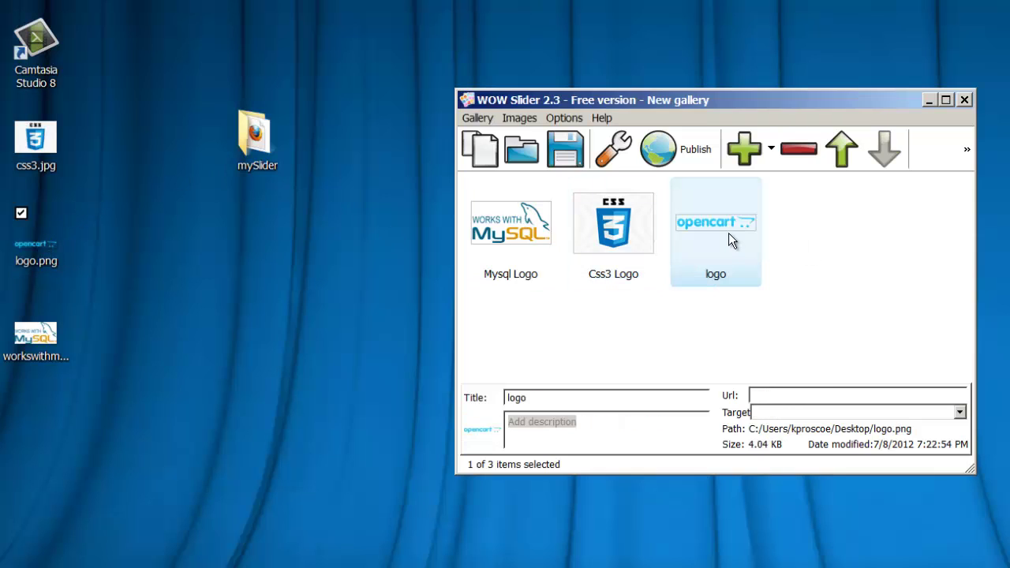
pyautogui.moveTo(544, 397); pyautogui.dragTo(483, 397)
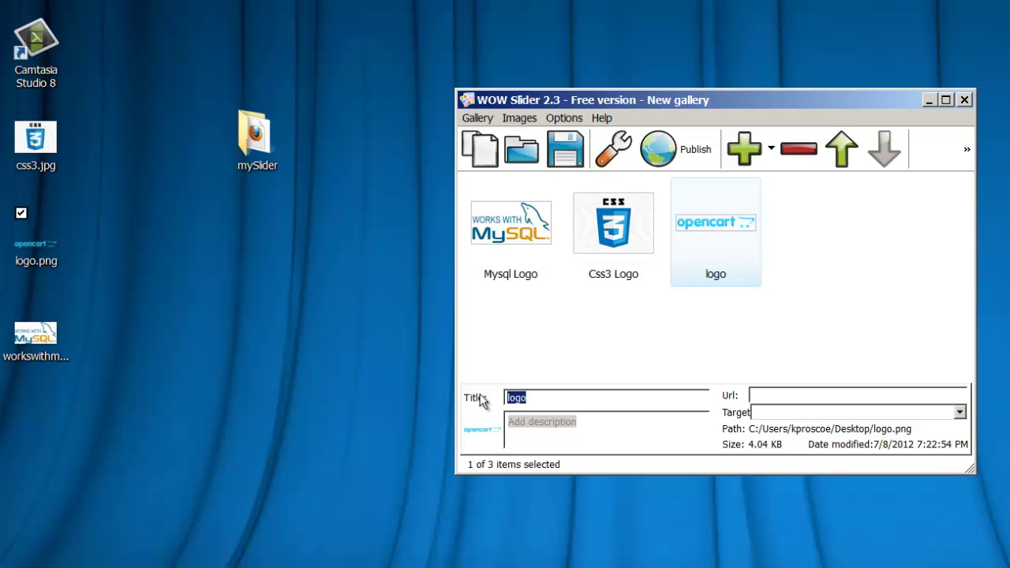
pyautogui.write('Opencart Logo')
pyautogui.click(623, 415)
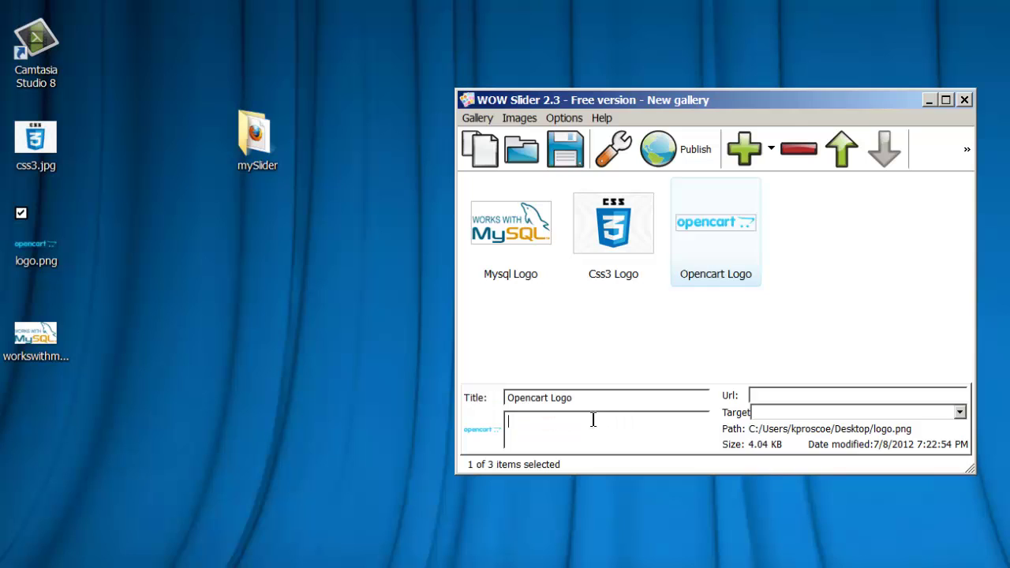
pyautogui.write('Ecommerce Software Php Based  free')
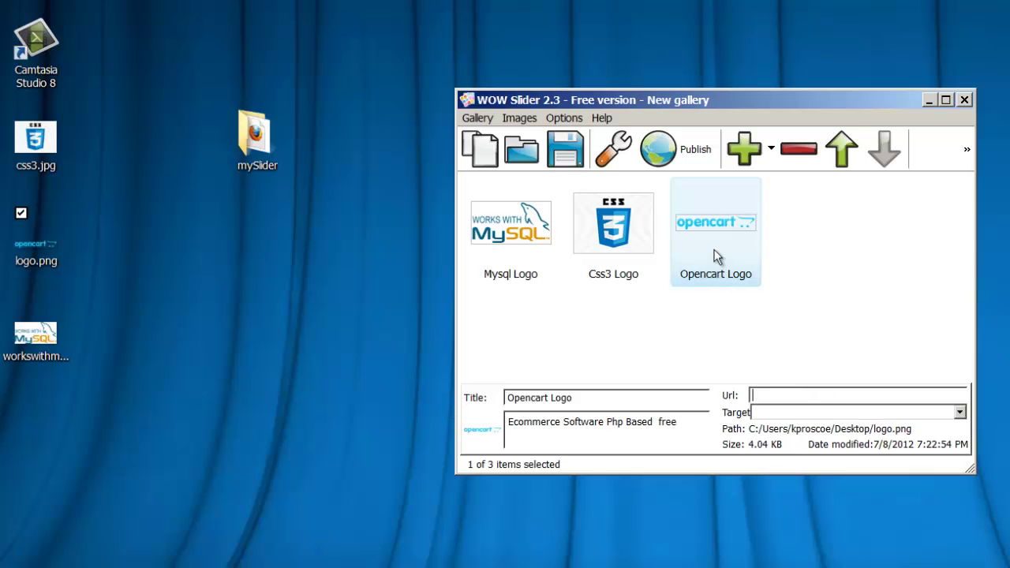
pyautogui.write('http')
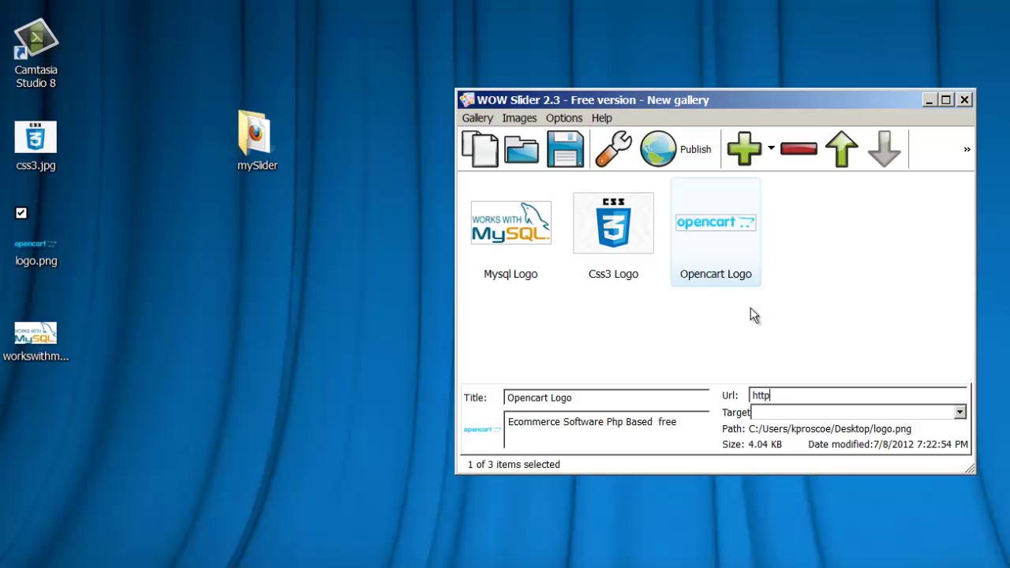
pyautogui.write('://ww. op')
pyautogui.press('BackSpace')
pyautogui.press('BackSpace')
pyautogui.press('BackSpace')
pyautogui.write('w.opencart.com')
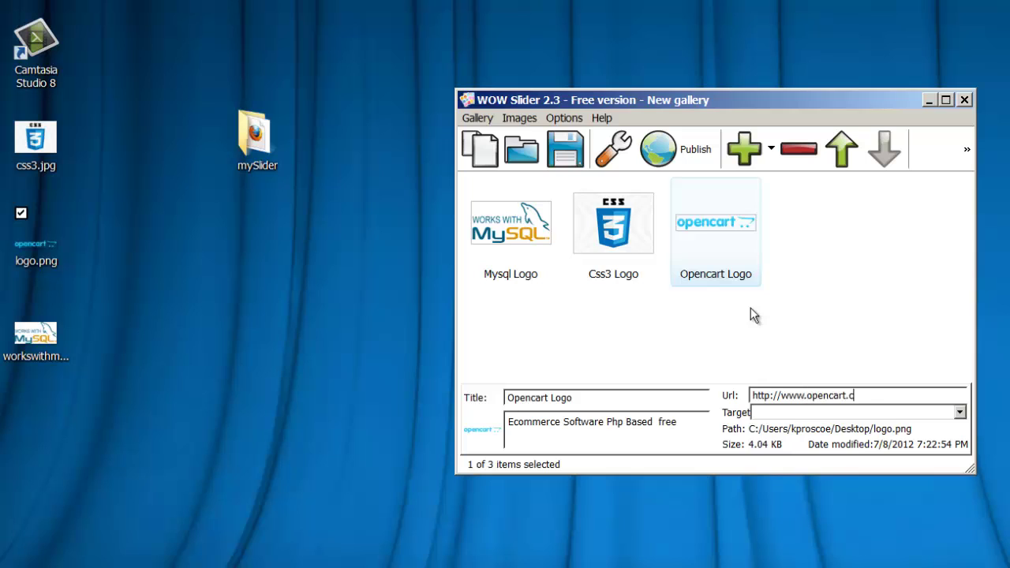
pyautogui.click(959, 412)
pyautogui.click(825, 444)
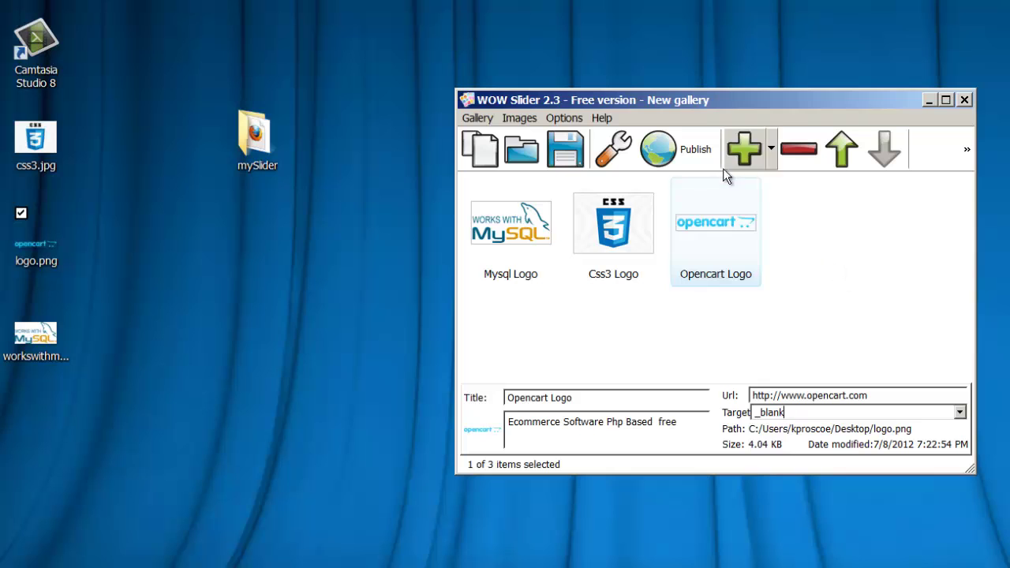
# Step: Set the Publish gallery destination folder to Desktop\mySlider
pyautogui.click(684, 154)
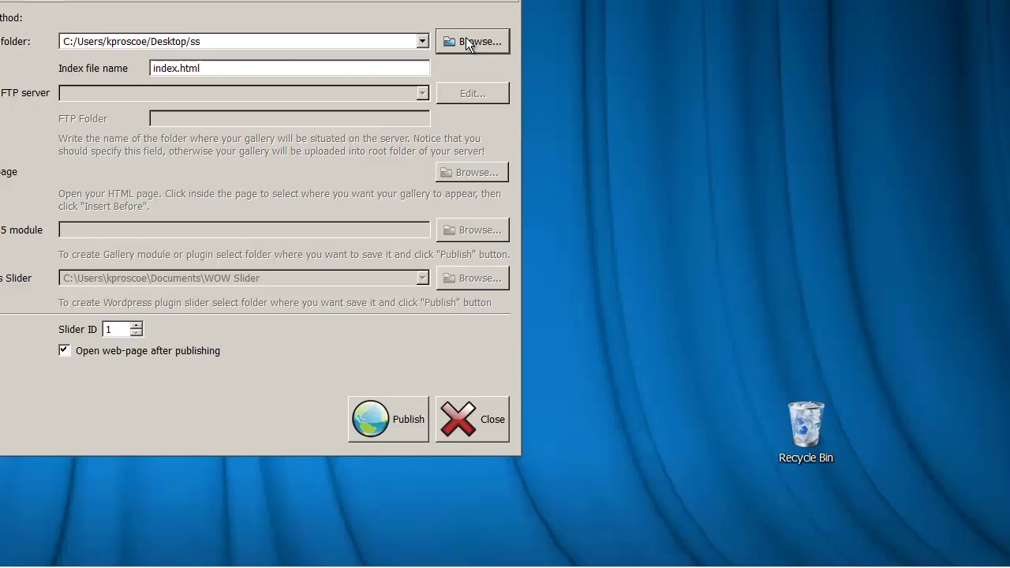
pyautogui.click(957, 136)
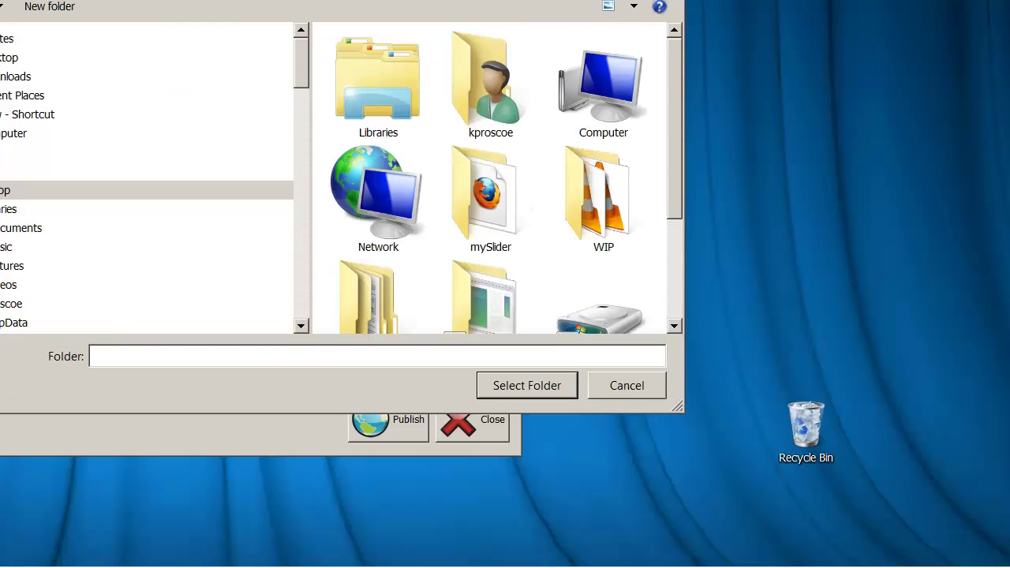
pyautogui.click(5, 59)
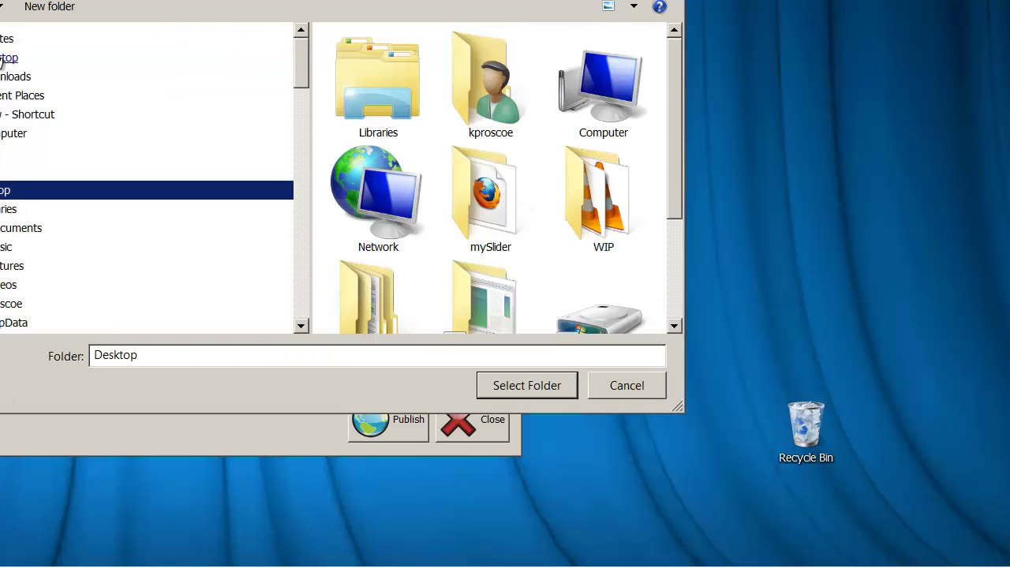
pyautogui.scroll(-1, 662, 186)
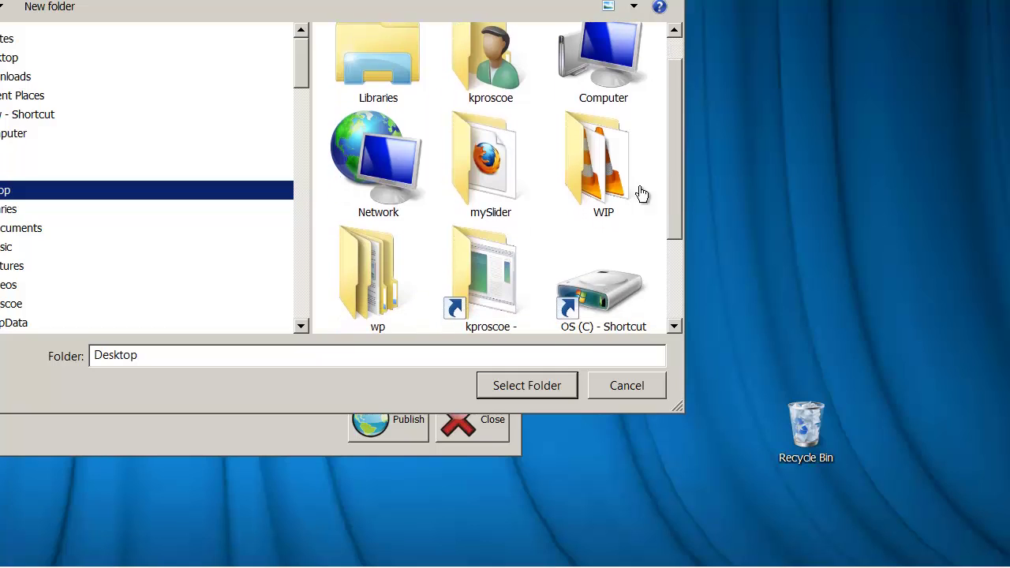
pyautogui.doubleClick(497, 152)
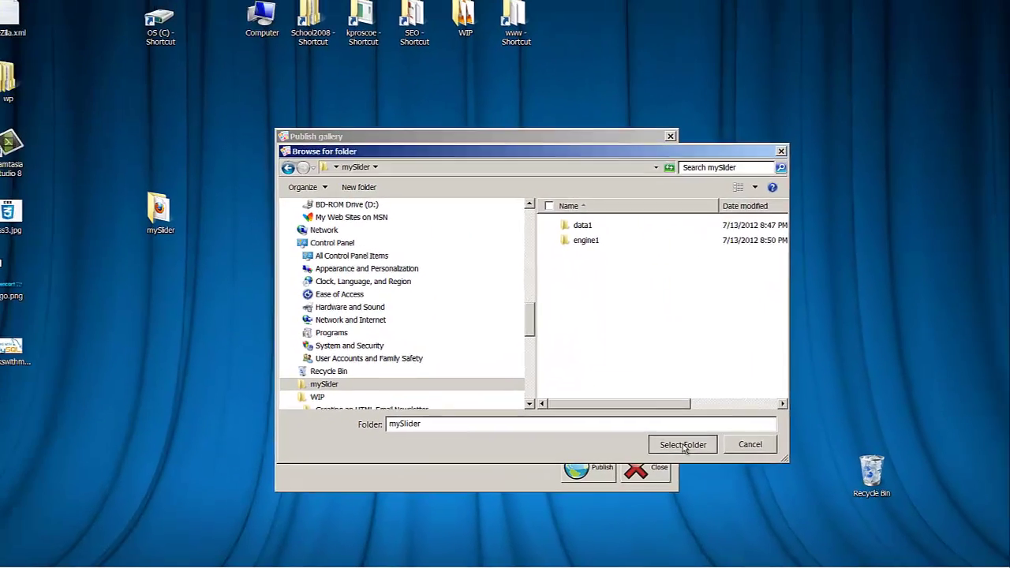
pyautogui.click(527, 385)
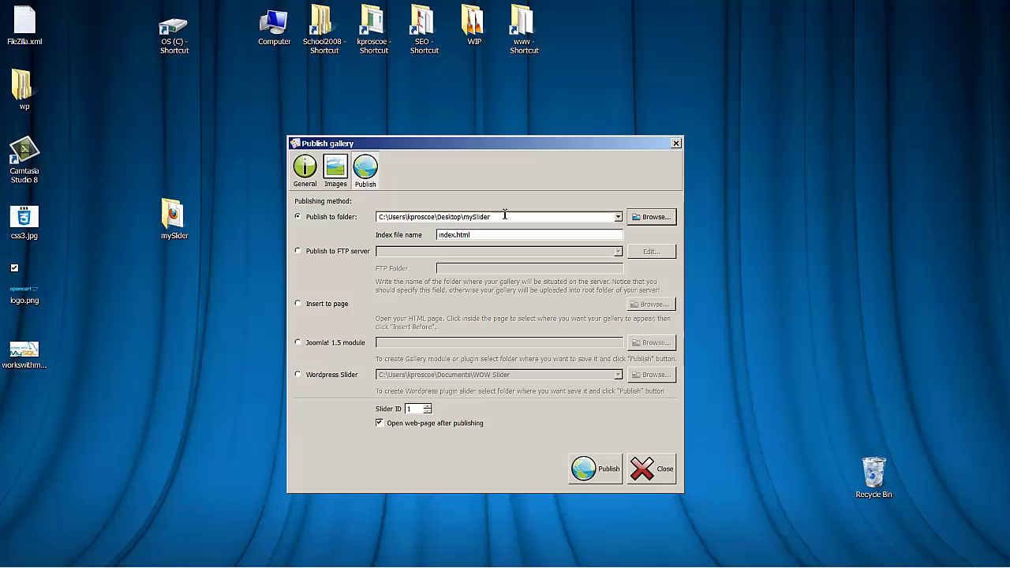
# Step: Delete data1, engine1 and index.html from the desktop mySlider folder and close it
pyautogui.doubleClick(173, 217)
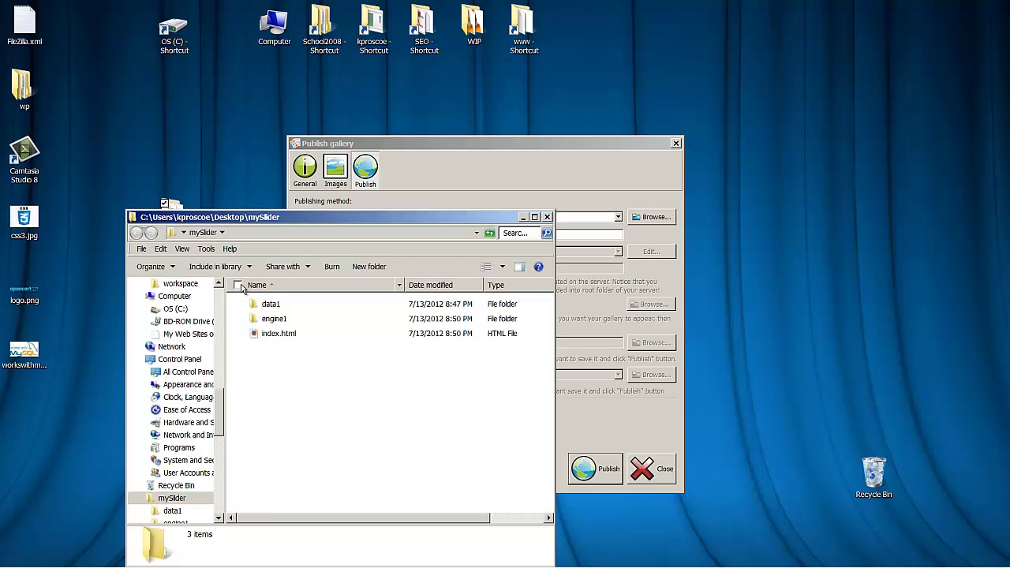
pyautogui.click(238, 285)
pyautogui.press('Delete')
pyautogui.press('Return')
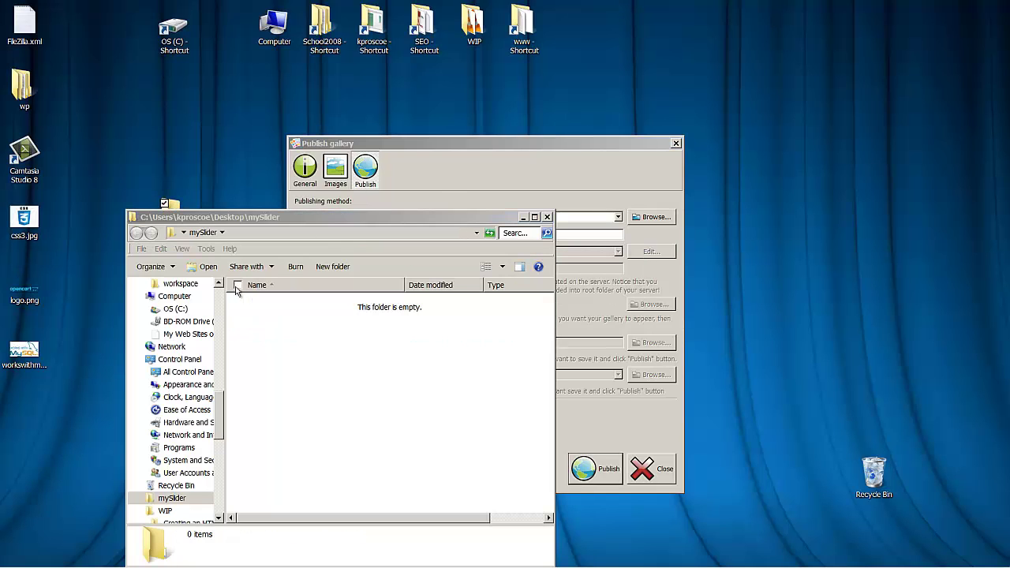
pyautogui.click(546, 217)
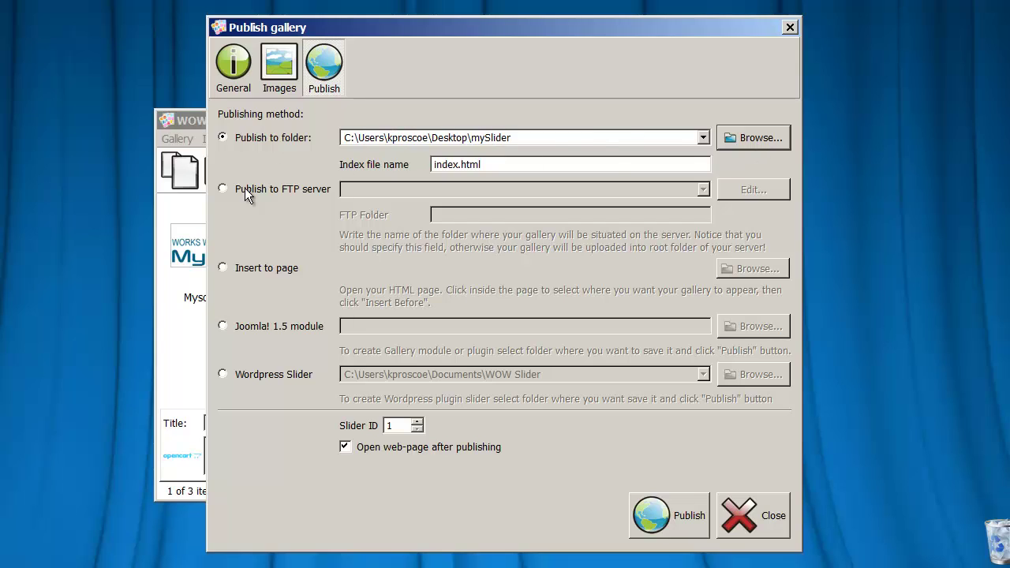
pyautogui.click(221, 190)
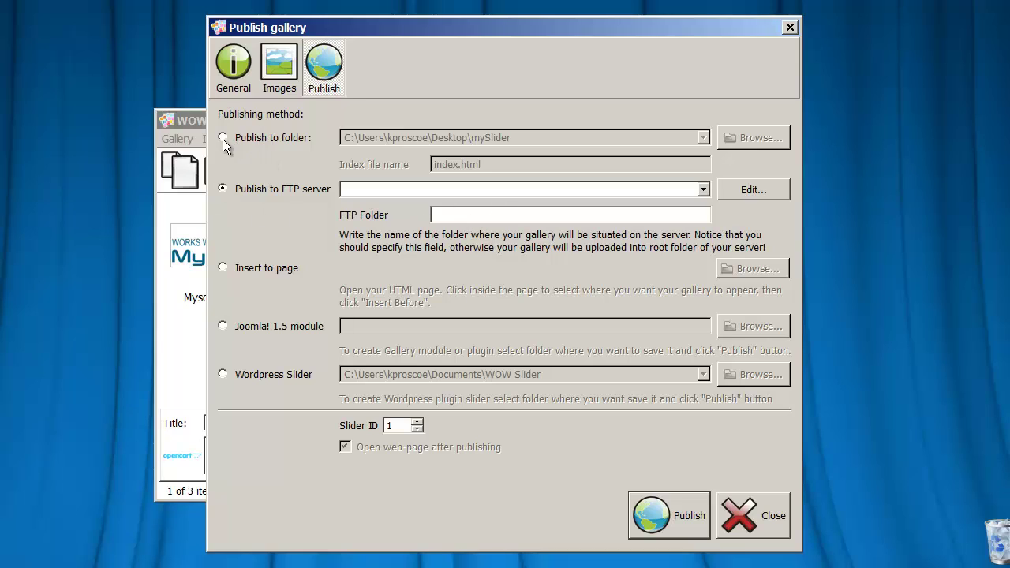
pyautogui.click(222, 268)
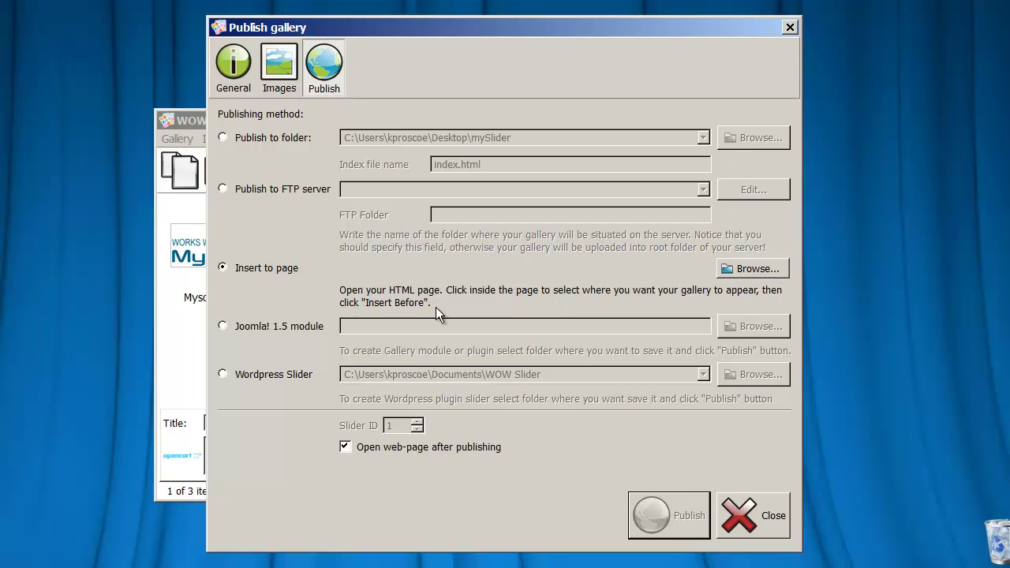
pyautogui.click(222, 325)
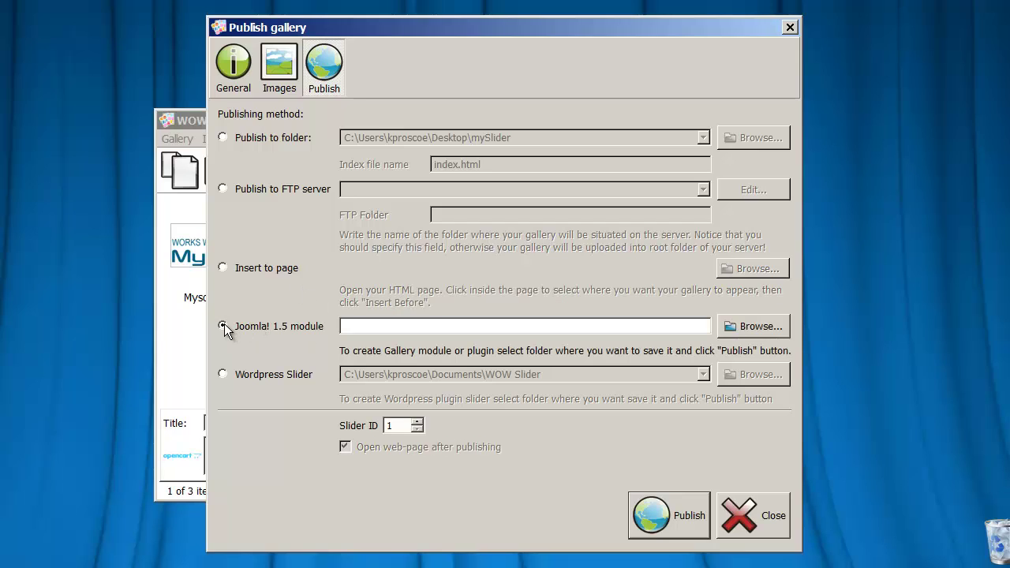
pyautogui.click(222, 375)
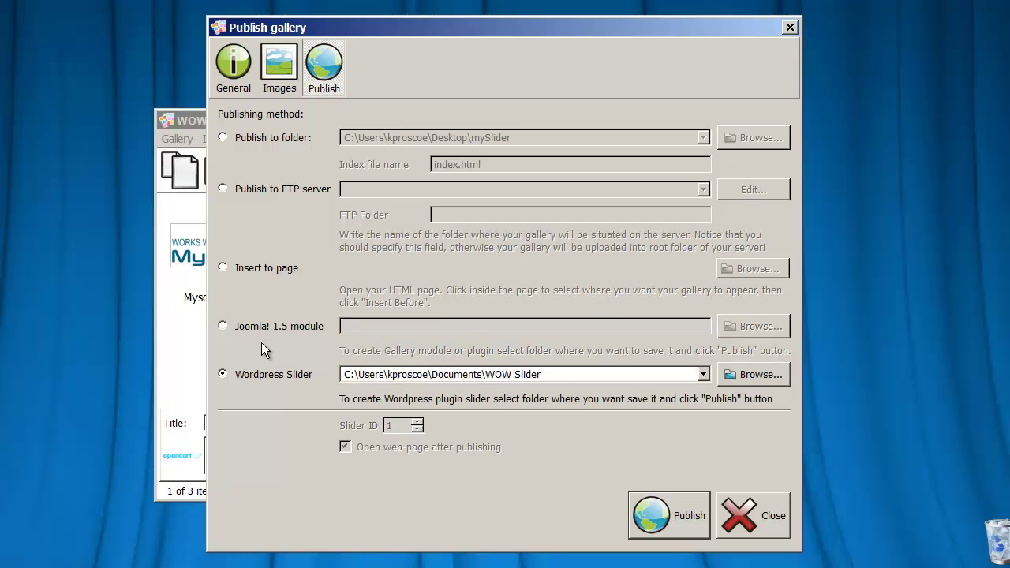
pyautogui.click(222, 327)
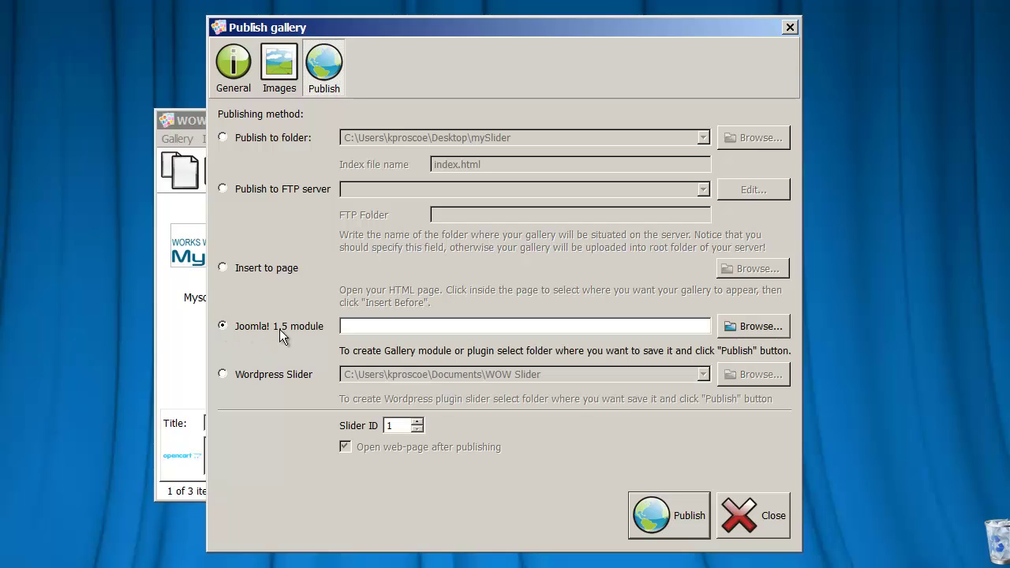
pyautogui.click(223, 374)
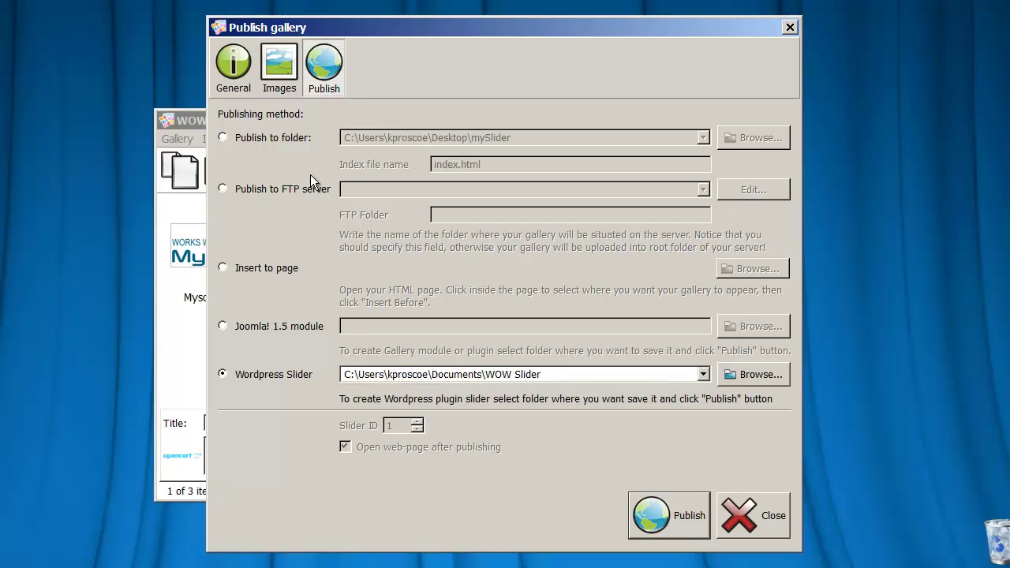
pyautogui.click(223, 138)
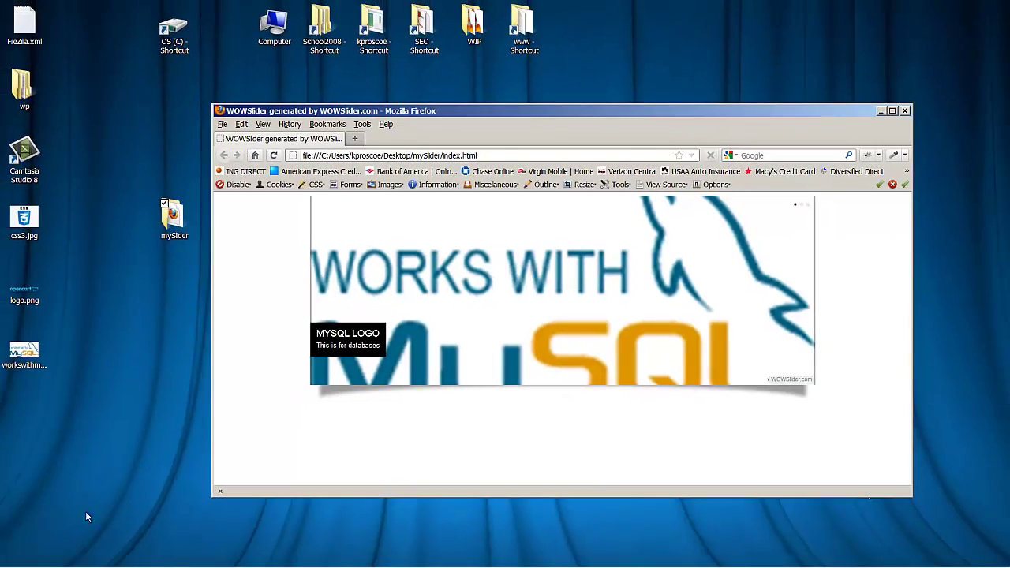
# Step: Launch a fresh WOW Slider gallery from the Start menu over the Firefox preview
pyautogui.click(17, 555)
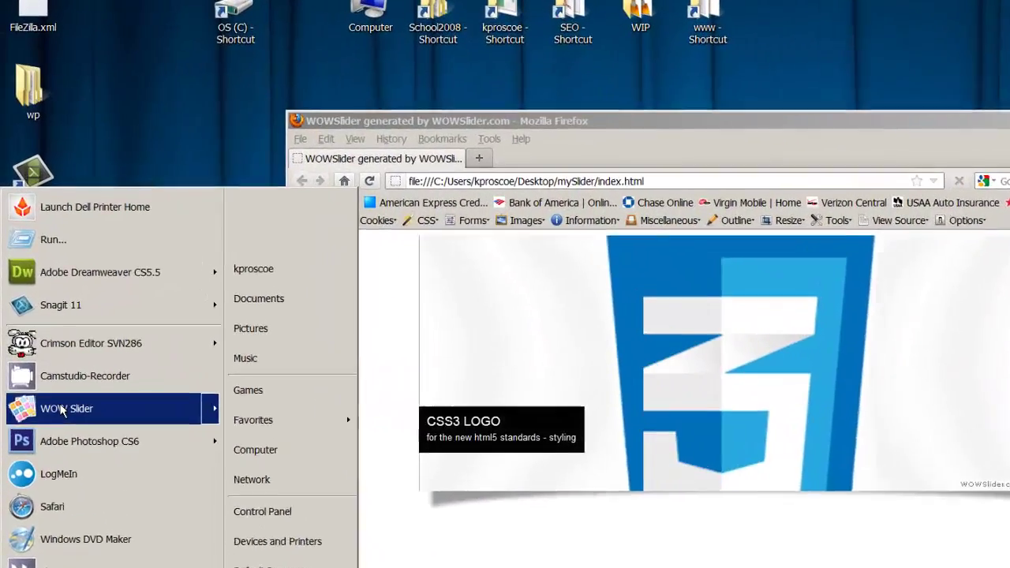
pyautogui.click(63, 409)
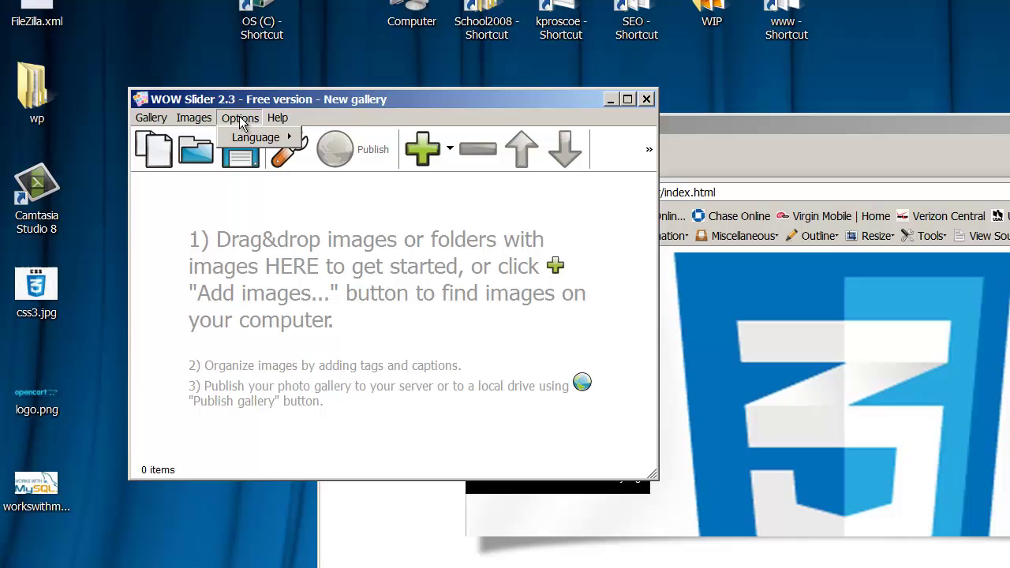
# Step: Open Gallery Properties and set the Images tab's image size to 960x300
pyautogui.moveTo(193, 120)
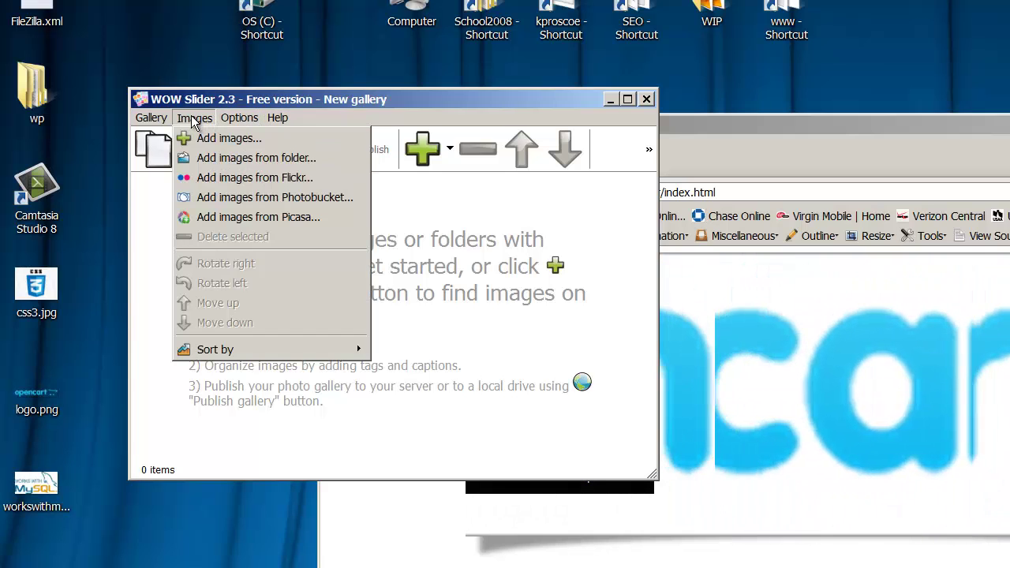
pyautogui.moveTo(156, 116)
pyautogui.click(182, 242)
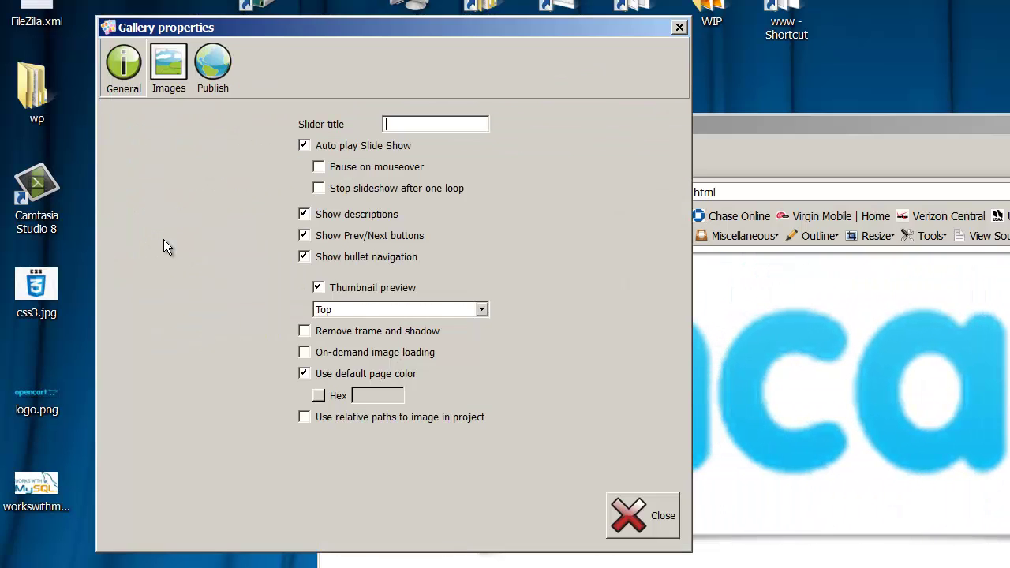
pyautogui.click(174, 70)
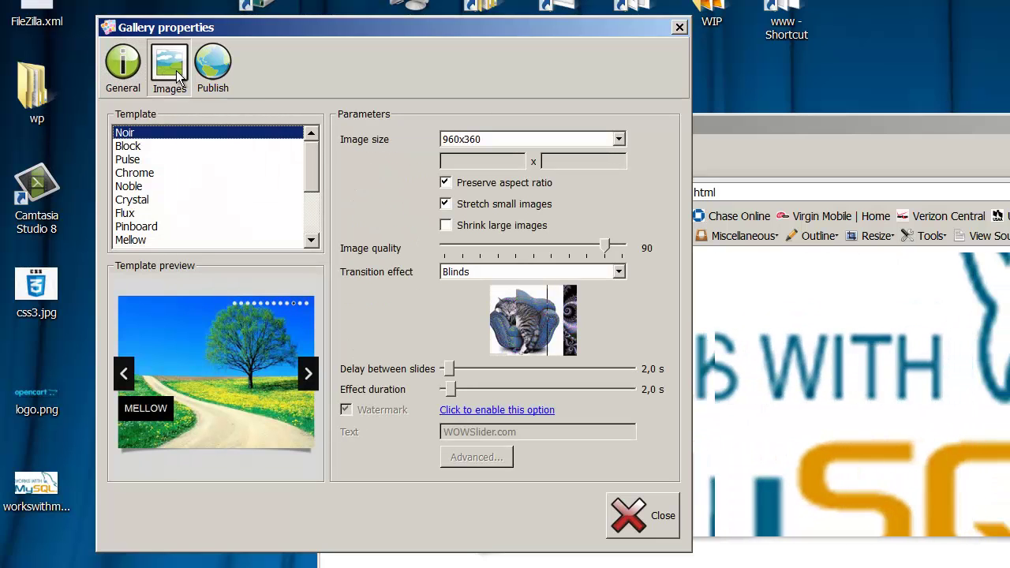
pyautogui.click(619, 140)
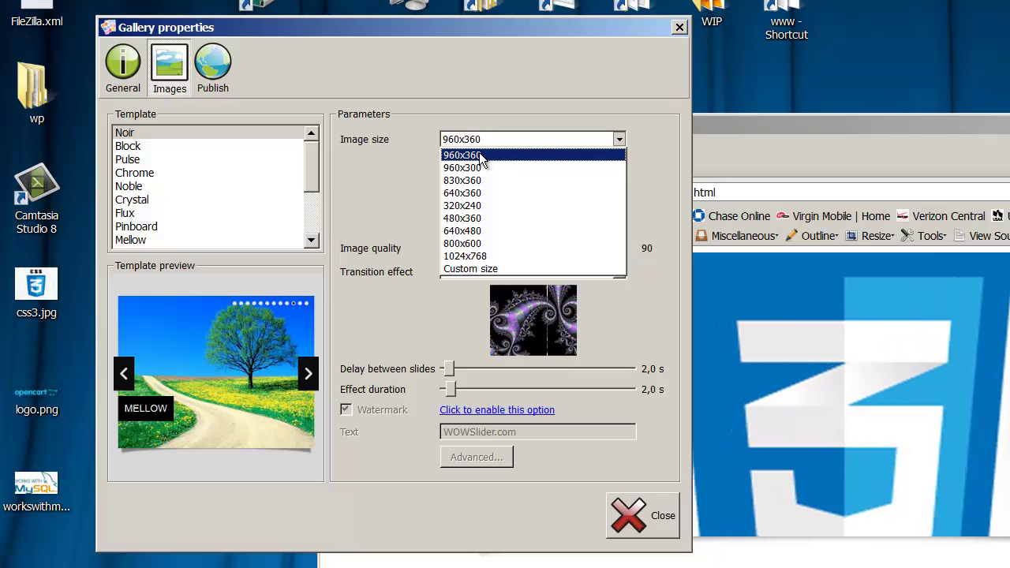
pyautogui.press('Down')
pyautogui.press('Down')
pyautogui.press('Down')
pyautogui.press('Down')
pyautogui.press('Return')
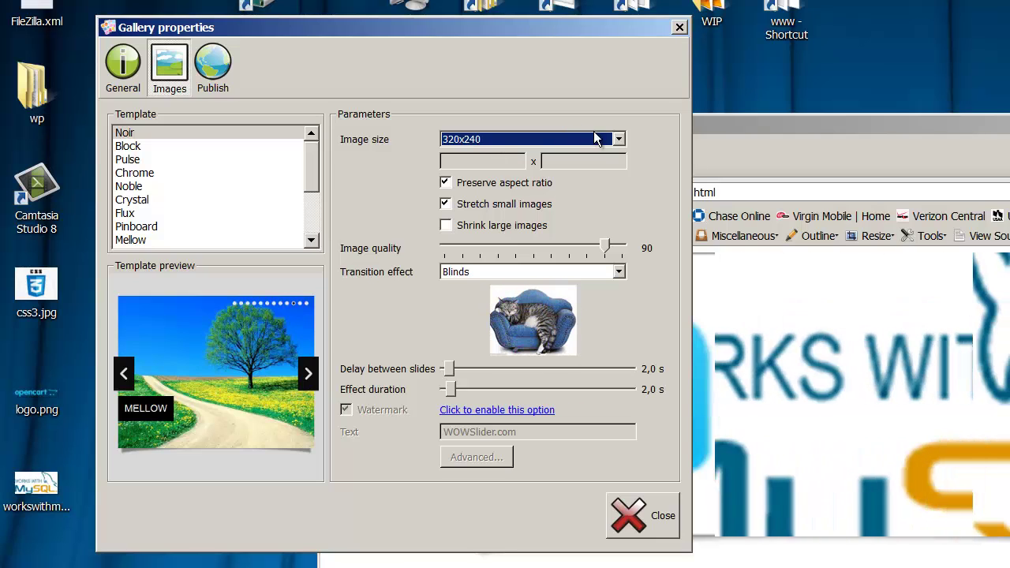
pyautogui.click(618, 139)
pyautogui.click(488, 168)
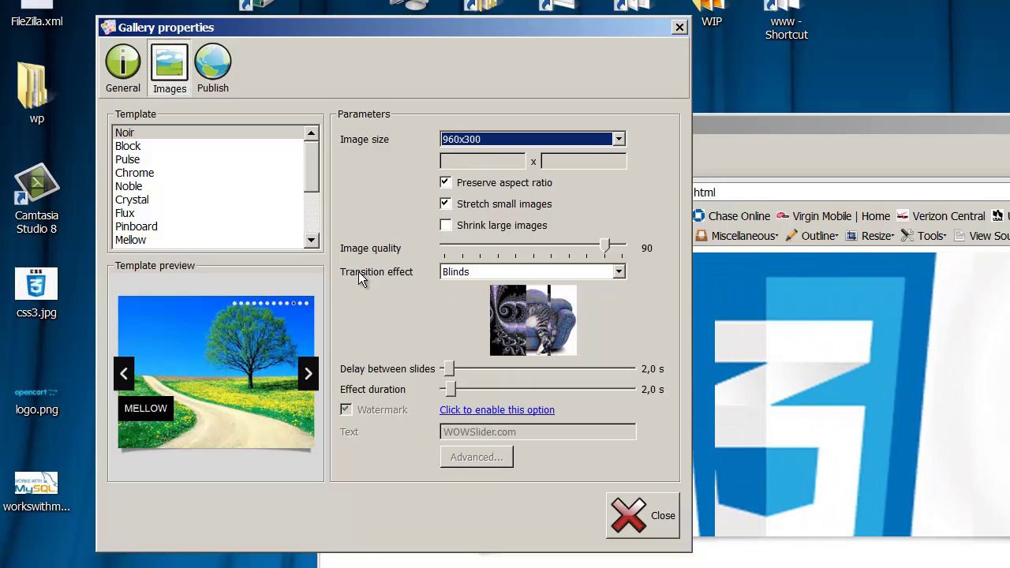
# Step: Set the transition effect to Slices with a 9.5 s delay and 8.4 s effect duration
pyautogui.click(619, 272)
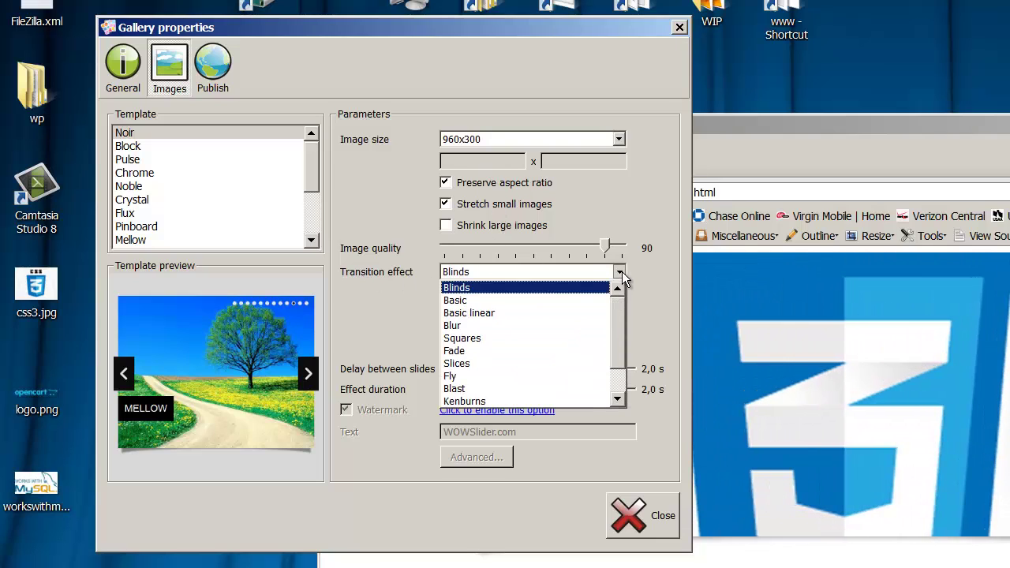
pyautogui.click(532, 314)
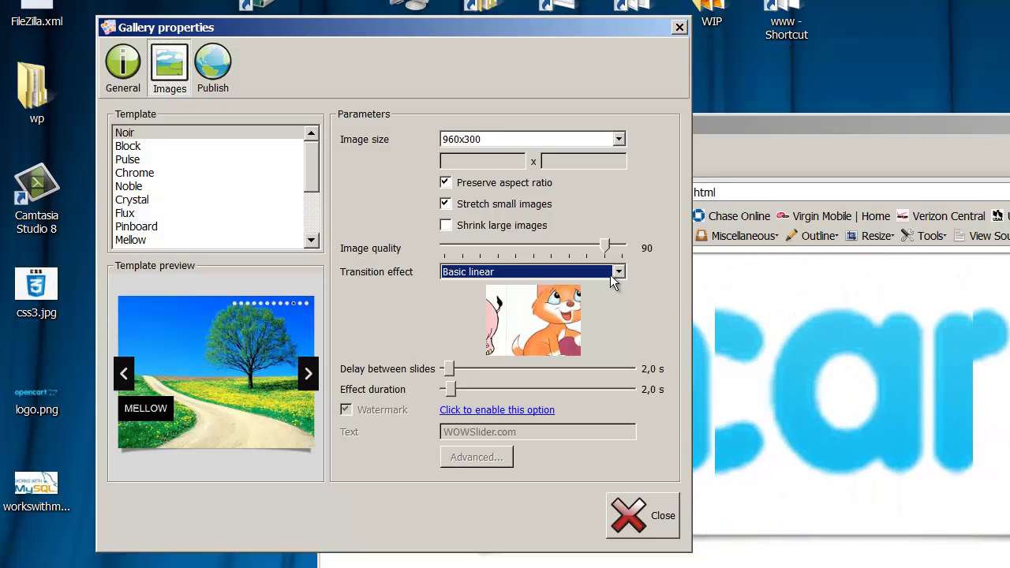
pyautogui.click(619, 272)
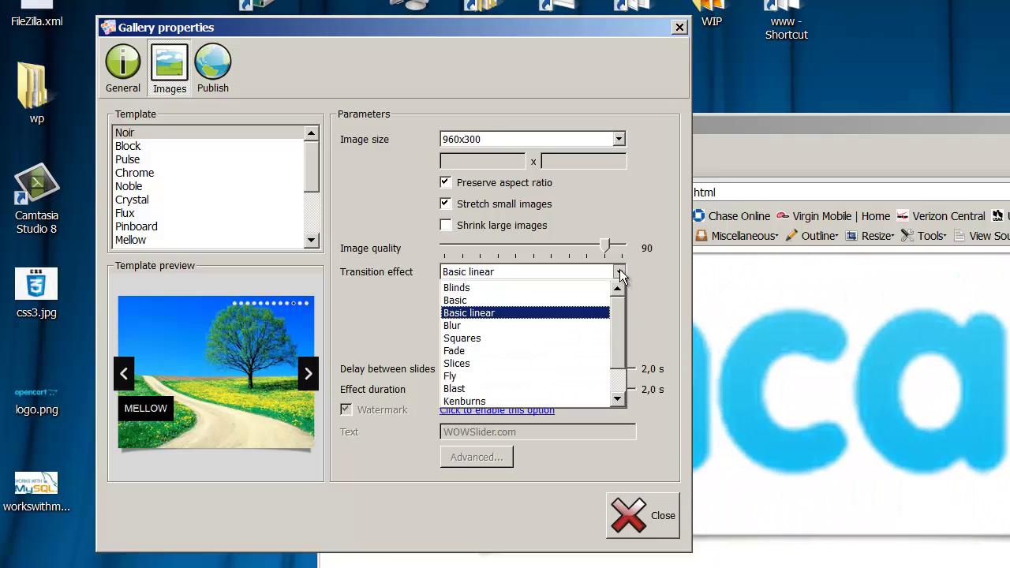
pyautogui.click(504, 350)
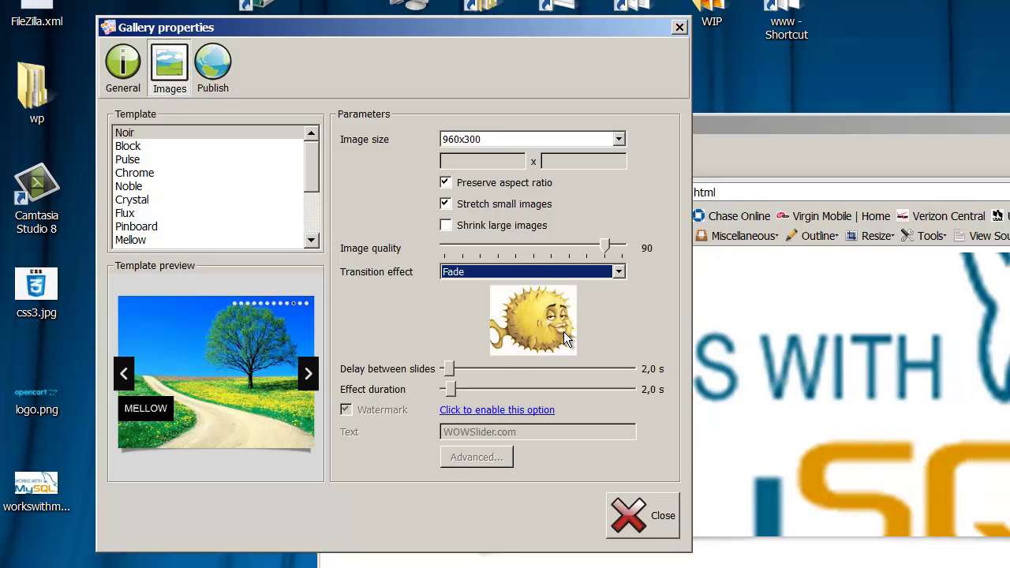
pyautogui.moveTo(448, 370); pyautogui.dragTo(471, 391)
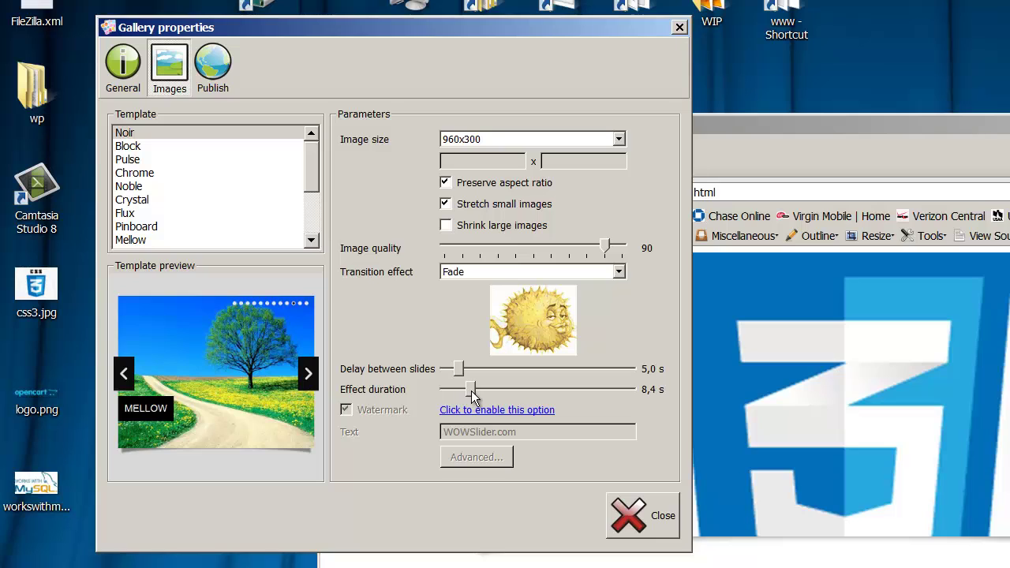
pyautogui.click(620, 272)
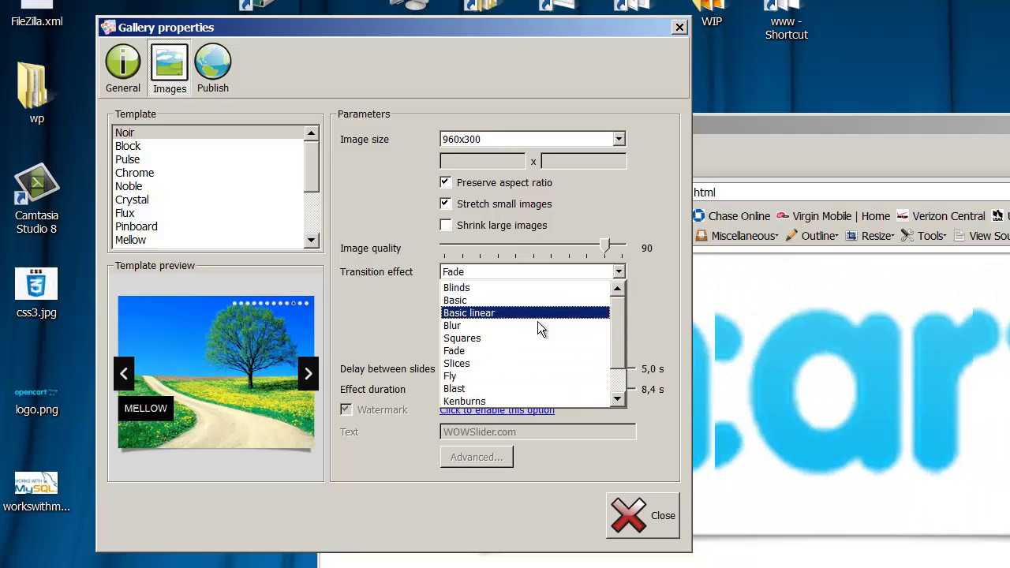
pyautogui.click(498, 362)
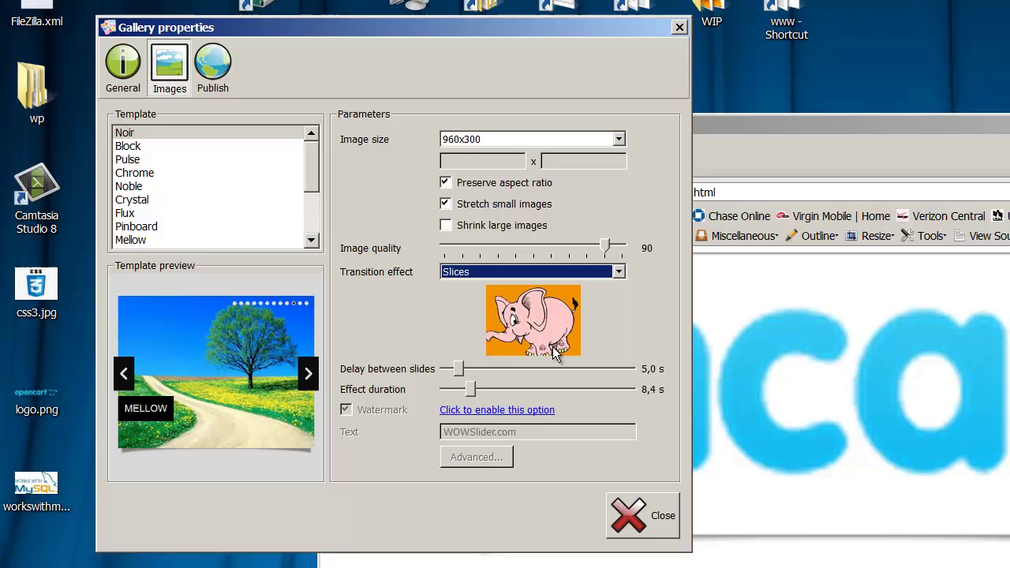
pyautogui.moveTo(464, 365)
pyautogui.mouseDown()
pyautogui.moveTo(500, 364)
pyautogui.moveTo(473, 366)
pyautogui.mouseUp()
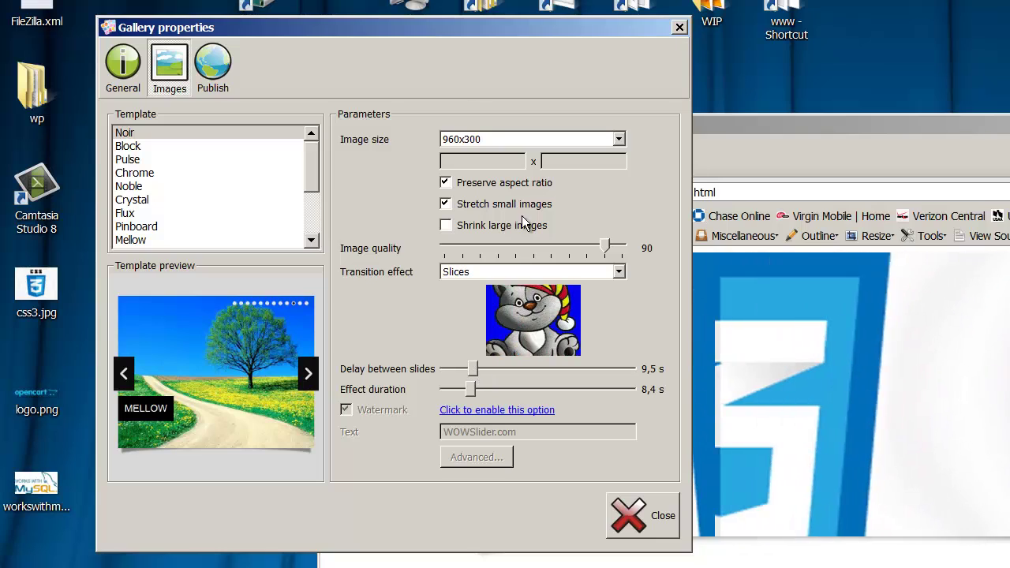
# Step: Preview Block, Pulse, Chrome, Noble, Crystal and Flux templates, settle on Pinboard, and close properties
pyautogui.click(129, 148)
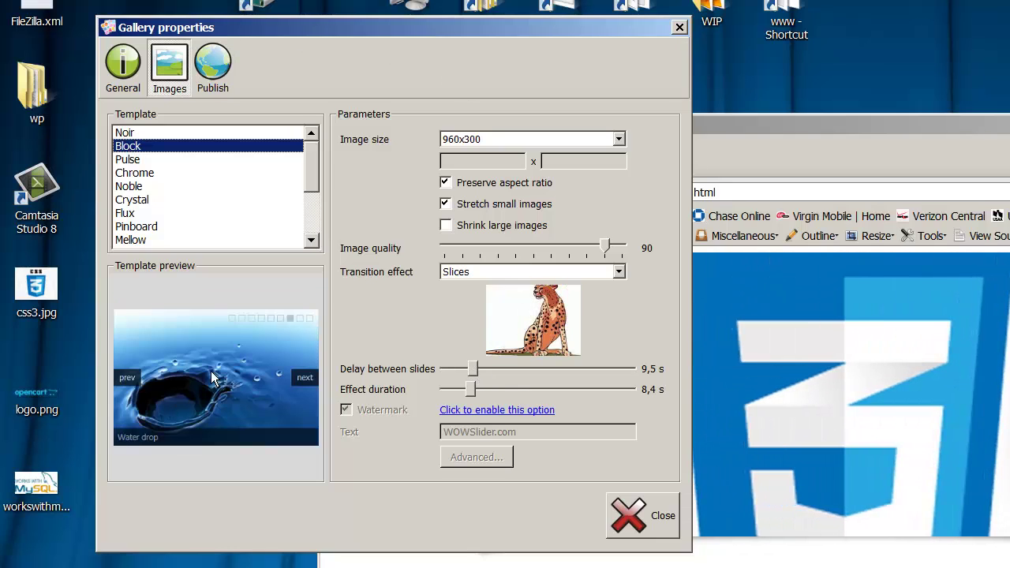
pyautogui.click(129, 160)
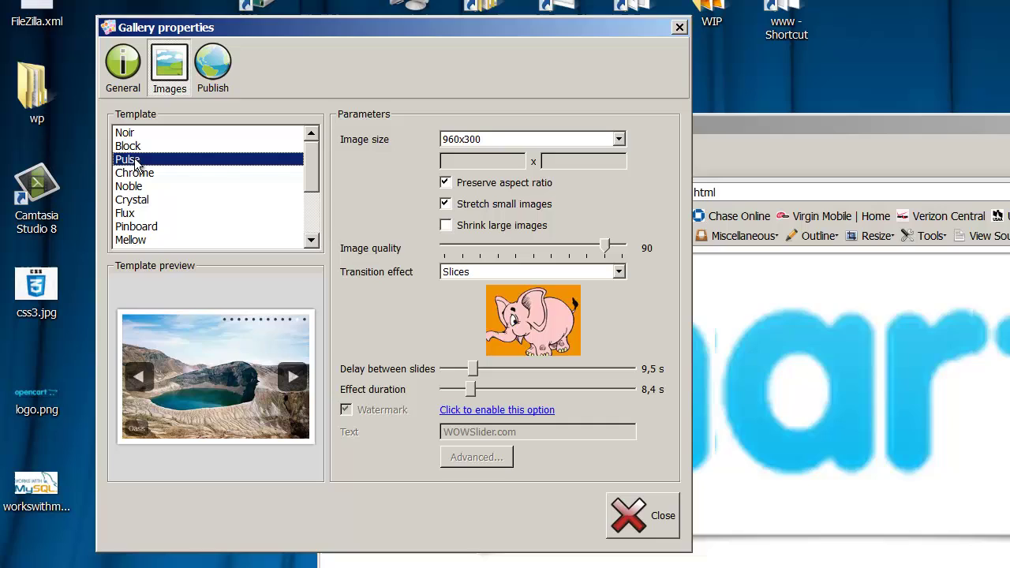
pyautogui.click(146, 175)
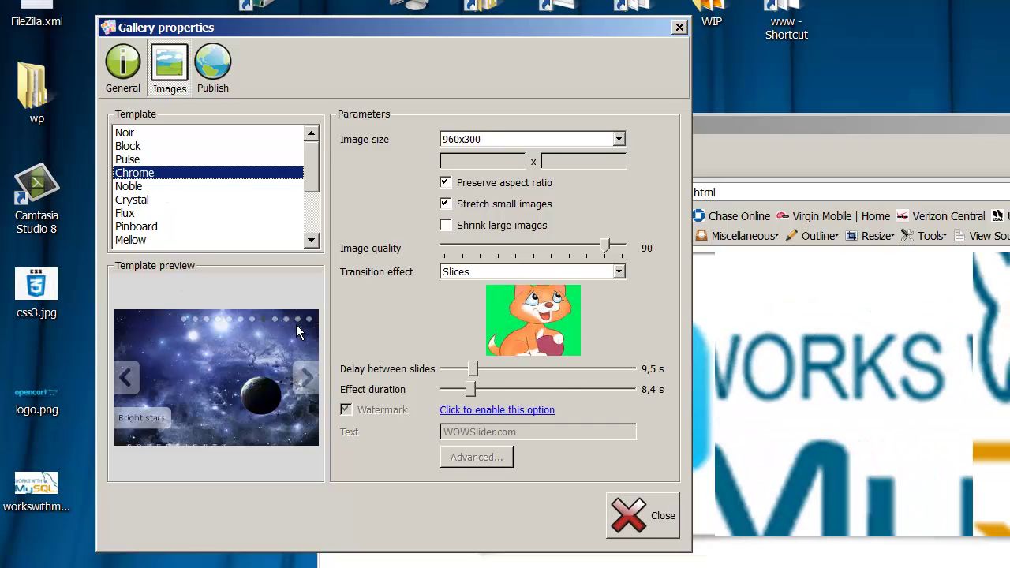
pyautogui.click(129, 186)
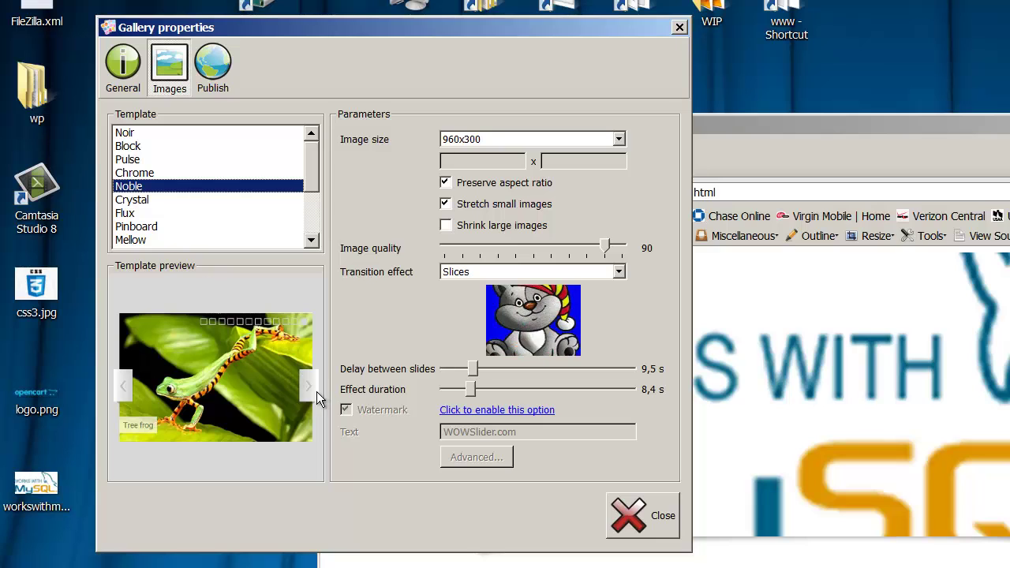
pyautogui.click(136, 201)
pyautogui.click(127, 212)
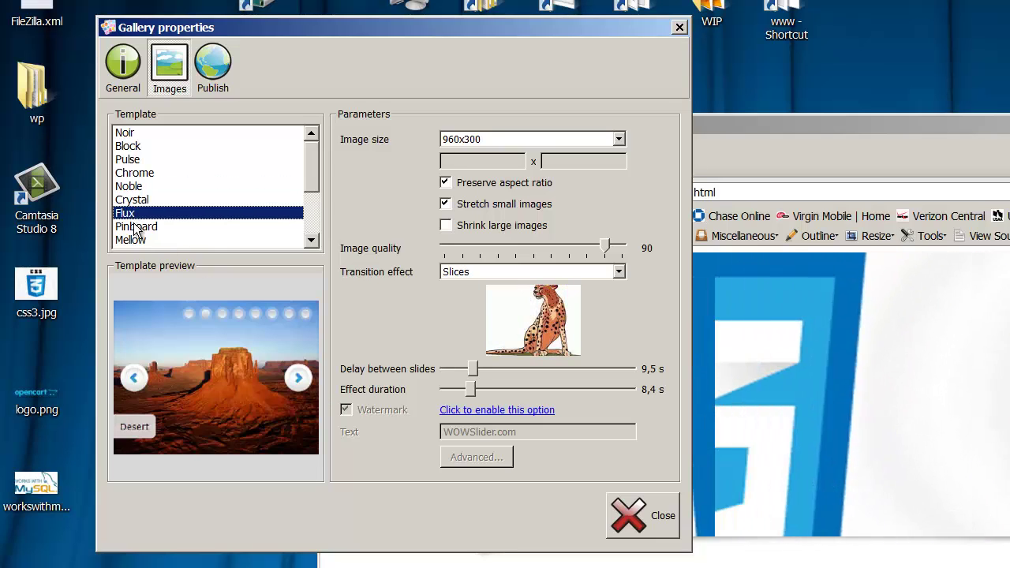
pyautogui.click(158, 226)
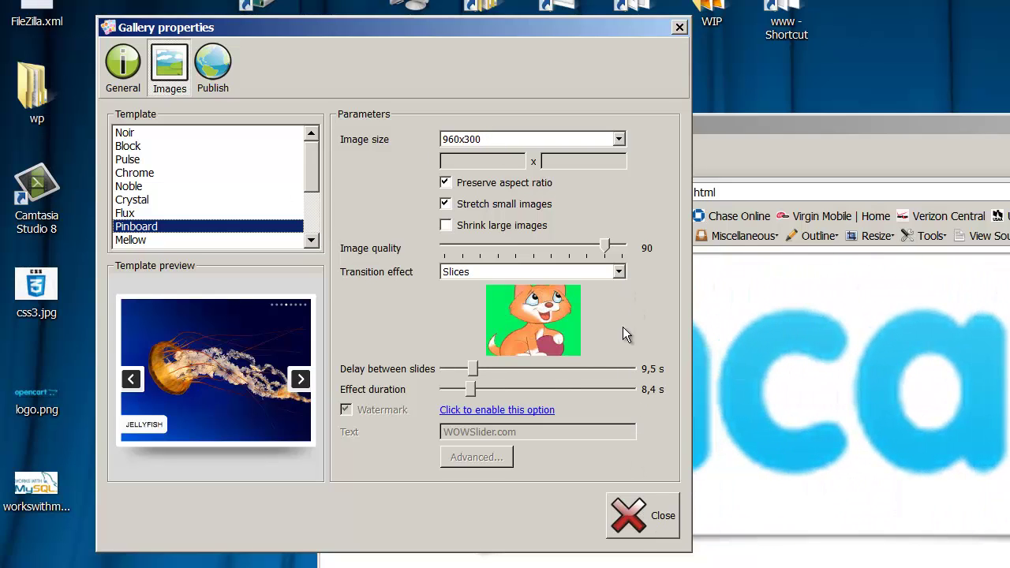
pyautogui.click(642, 522)
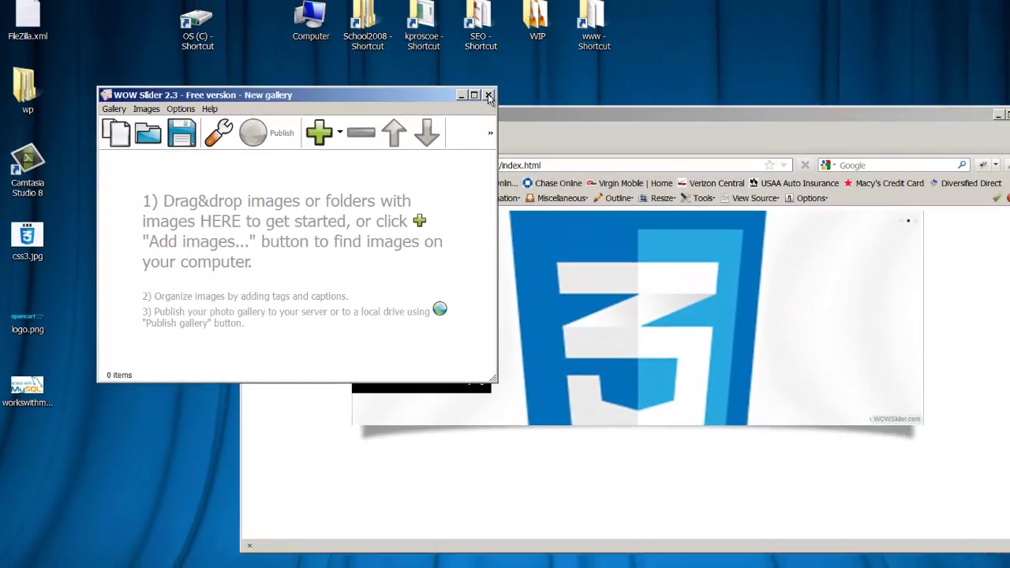
# Step: Quit WOW Slider without saving the project, then briefly peek inside the mySlider folder
pyautogui.click(597, 98)
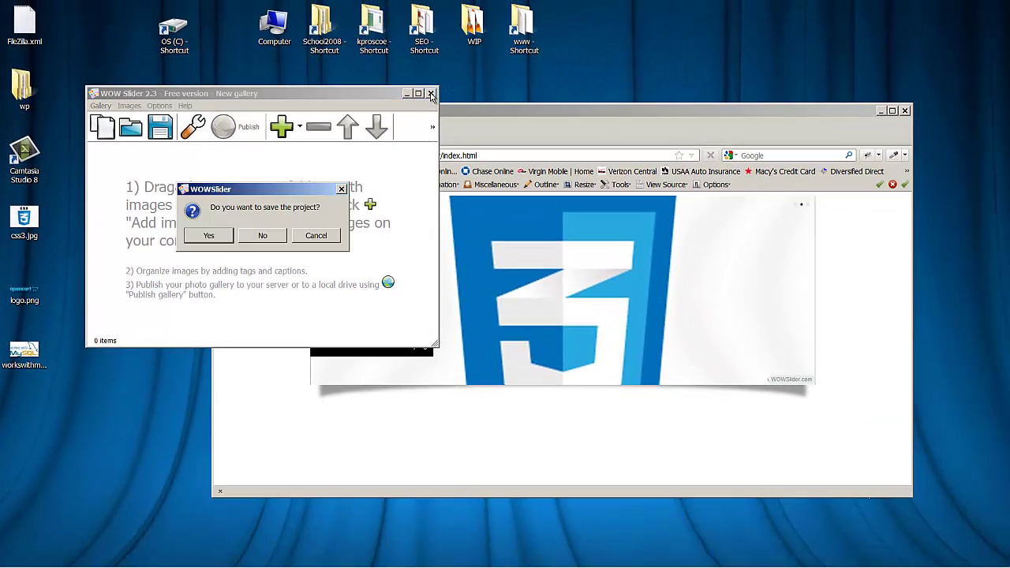
pyautogui.click(266, 240)
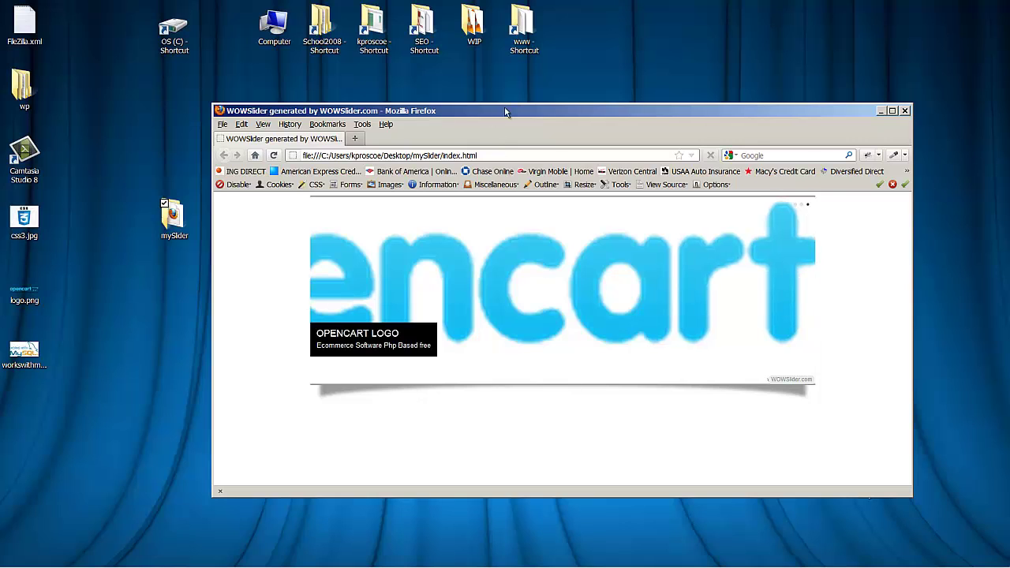
pyautogui.moveTo(505, 110); pyautogui.dragTo(556, 95)
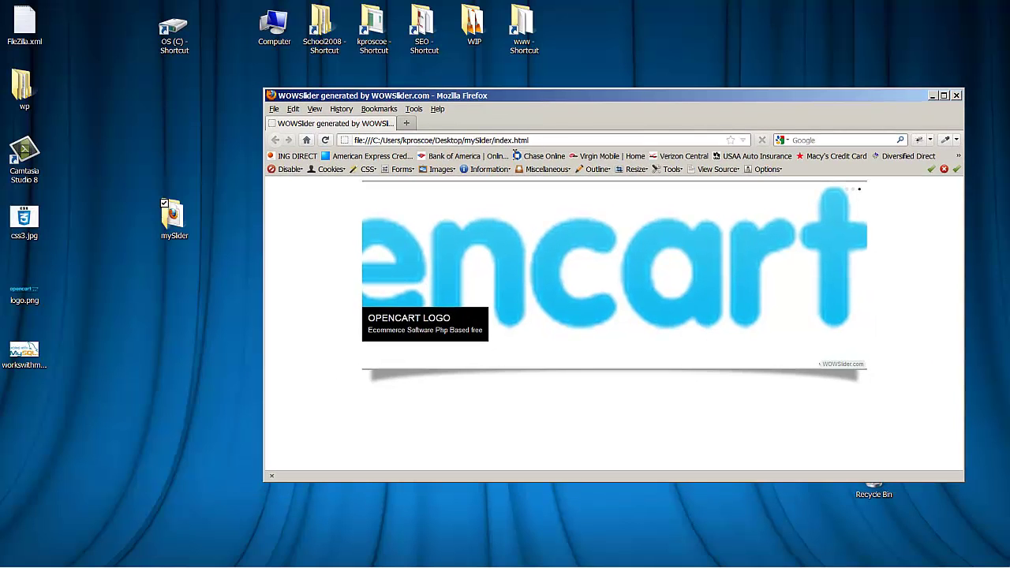
pyautogui.doubleClick(172, 220)
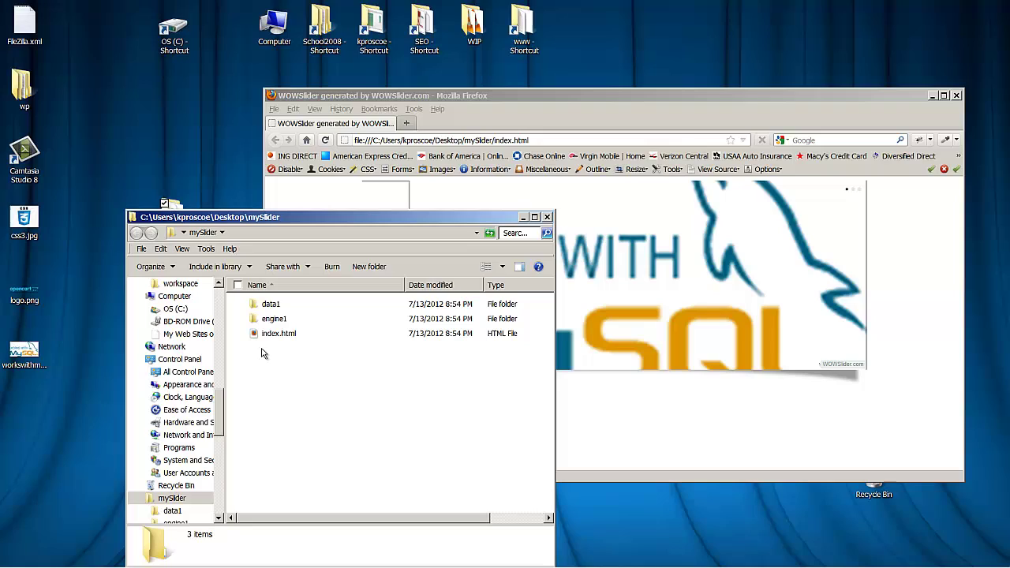
pyautogui.click(548, 217)
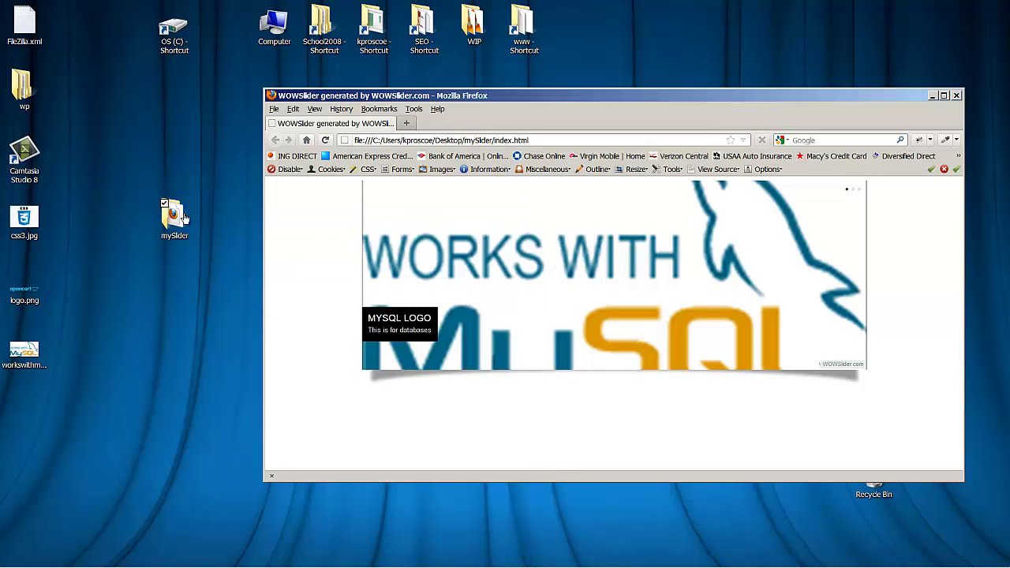
# Step: Compress the desktop mySlider folder into mySlider.zip, then open the mySlider folder
pyautogui.rightClick(173, 217)
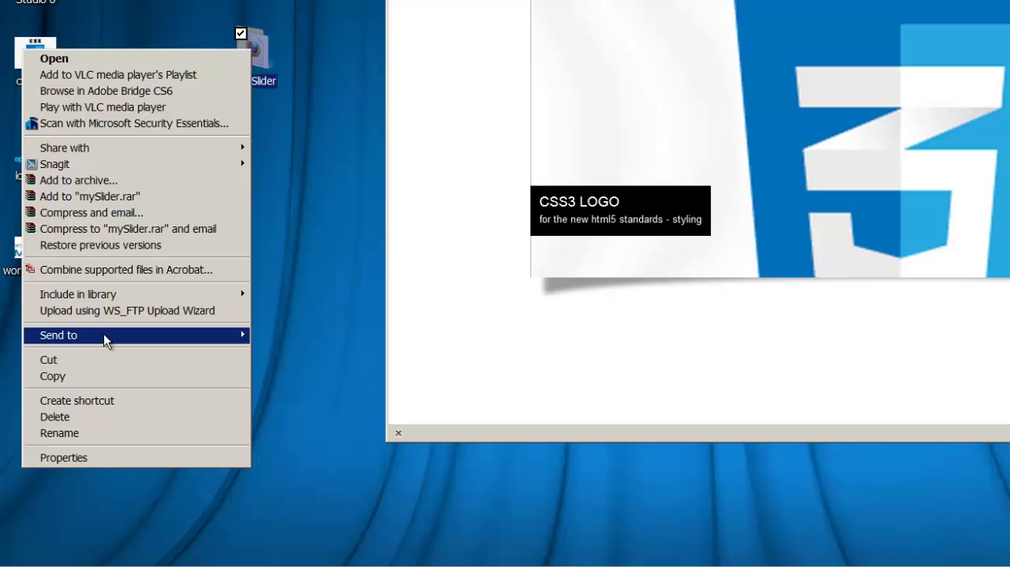
pyautogui.moveTo(106, 336)
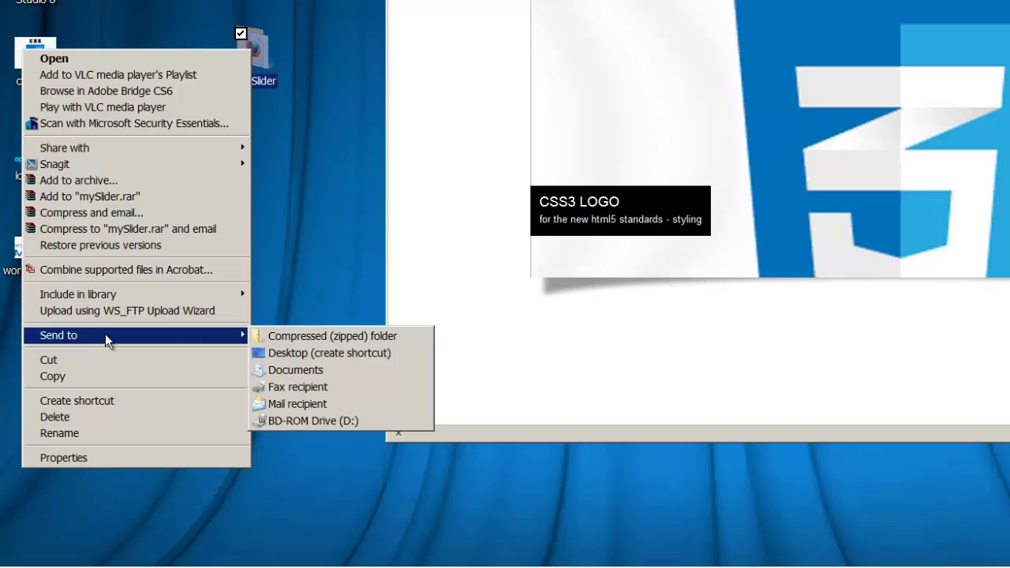
pyautogui.click(295, 336)
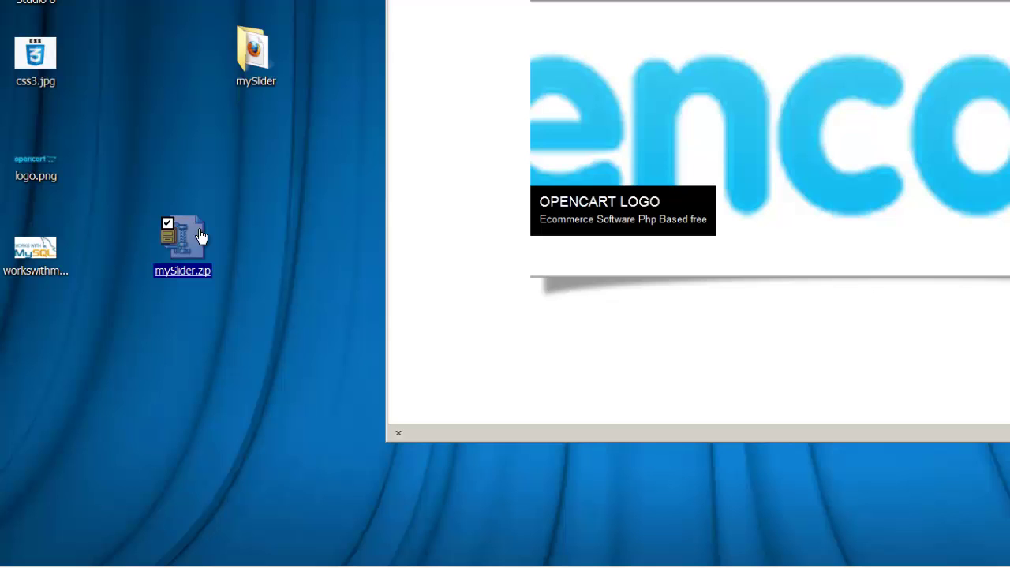
pyautogui.click(256, 54)
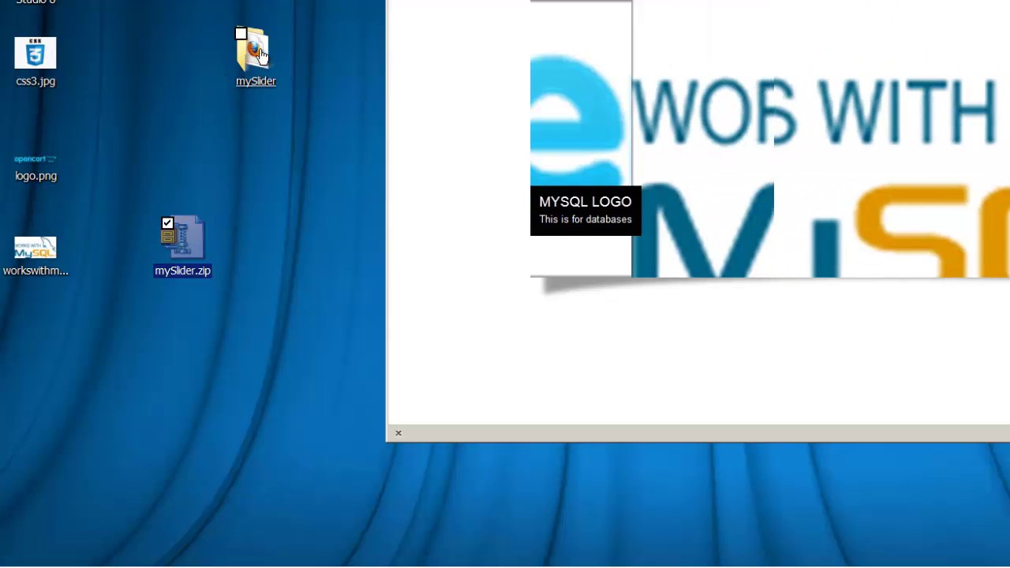
pyautogui.doubleClick(261, 56)
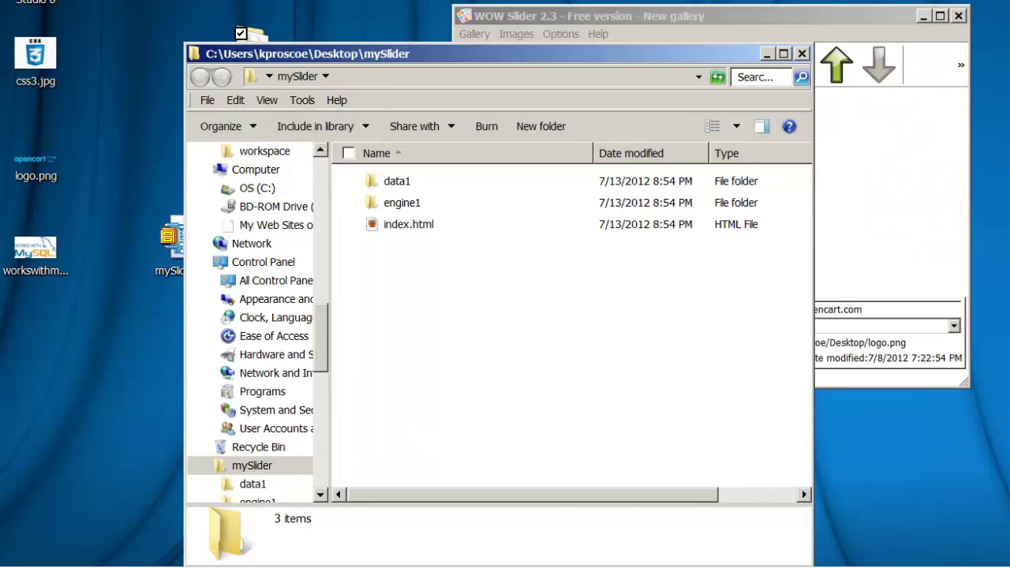
# Step: Select index.html, then step the Firefox slider back one slide and forward again
pyautogui.click(417, 229)
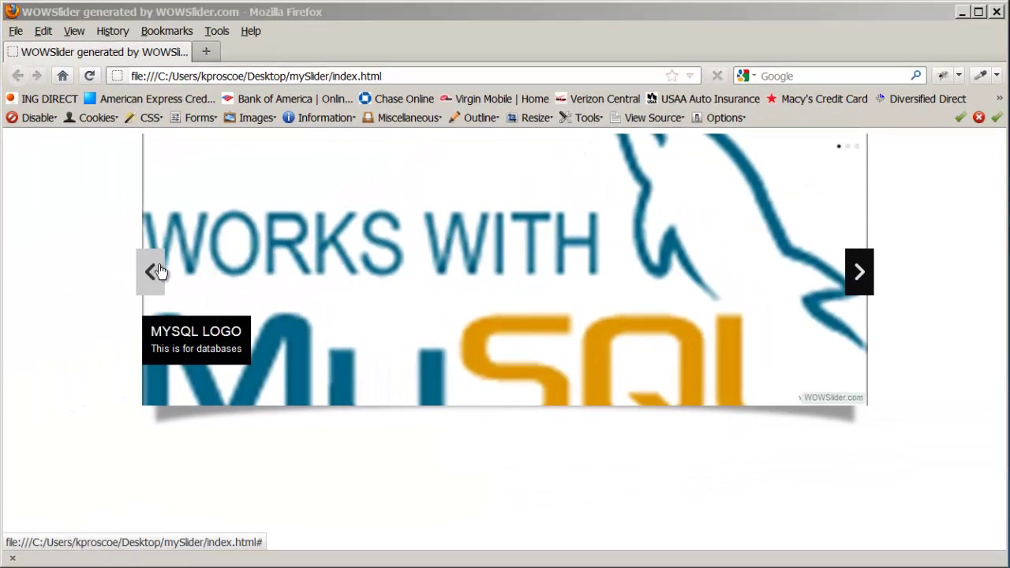
pyautogui.click(158, 271)
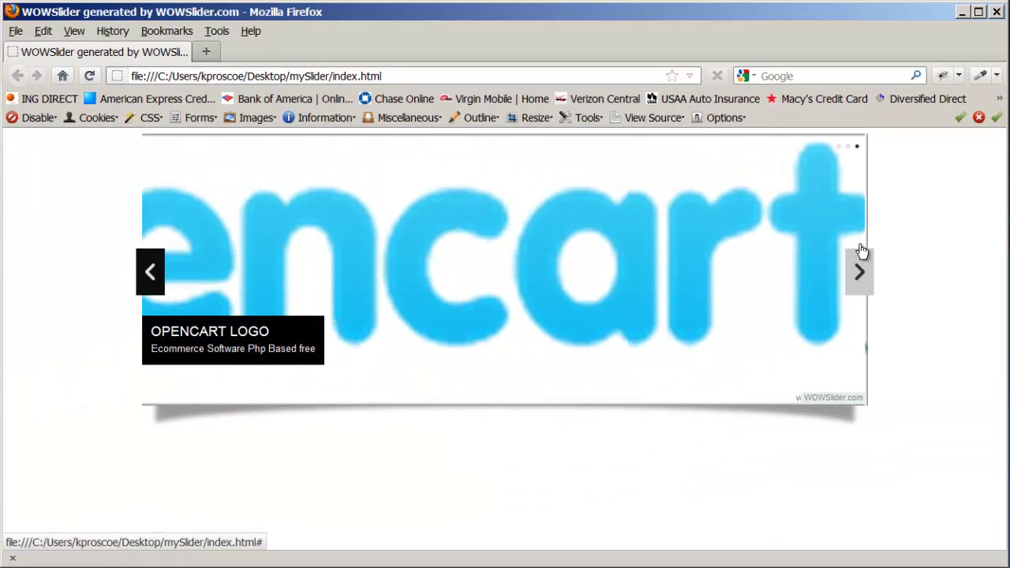
pyautogui.click(843, 149)
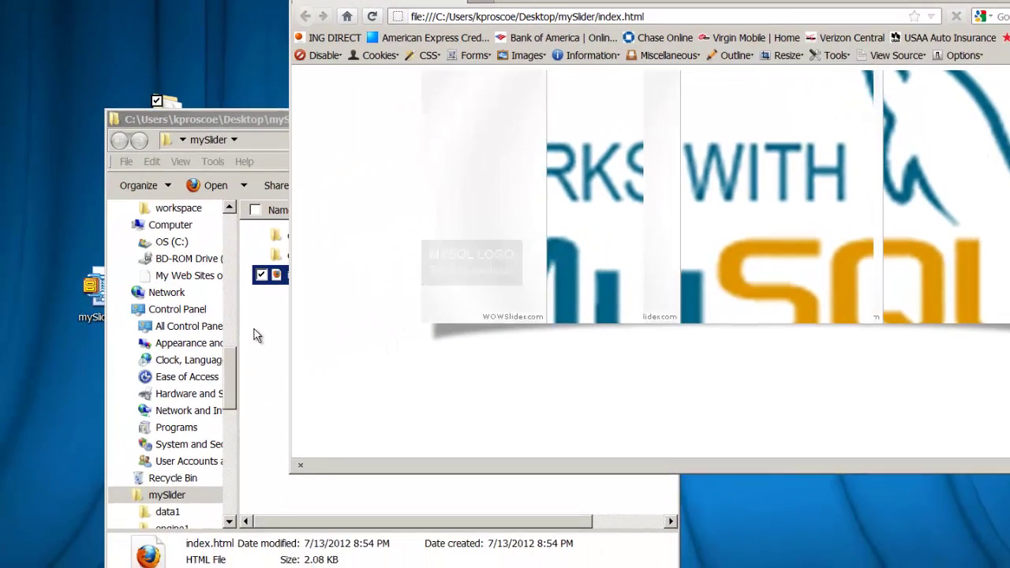
# Step: Browse the engine1 output folder, then open data1 and its images subfolder
pyautogui.click(259, 334)
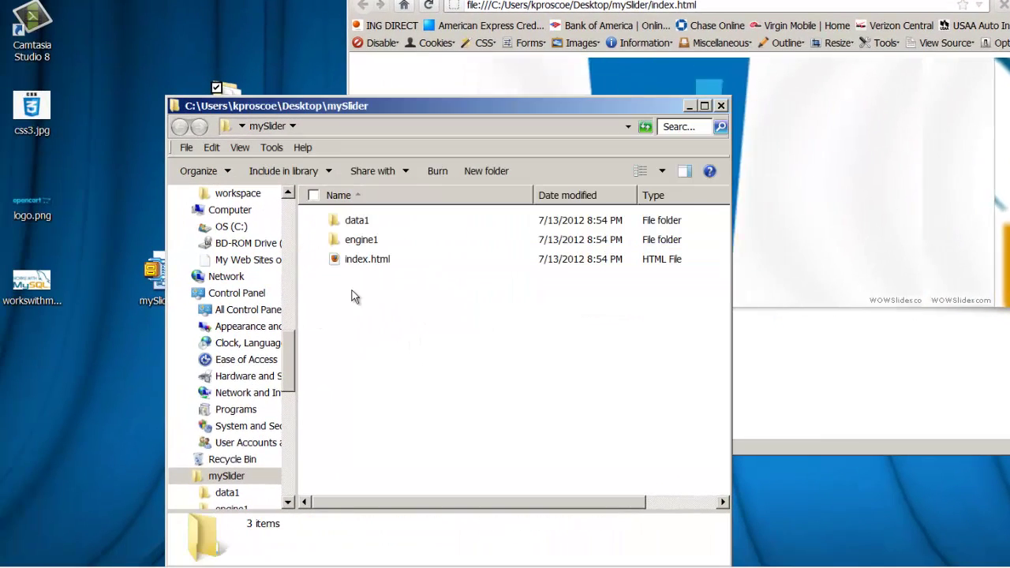
pyautogui.doubleClick(360, 241)
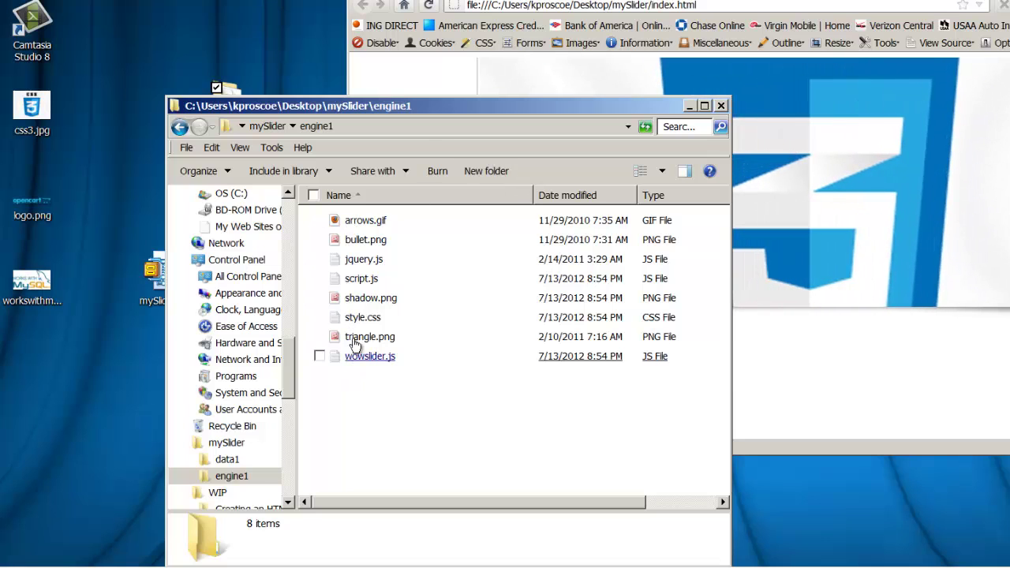
pyautogui.click(180, 127)
pyautogui.click(357, 221)
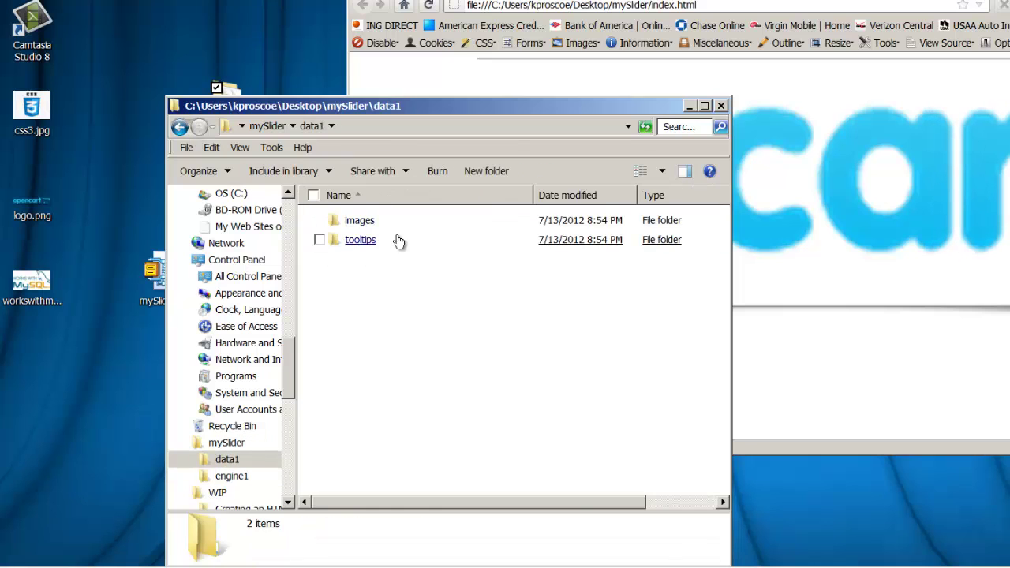
pyautogui.doubleClick(370, 226)
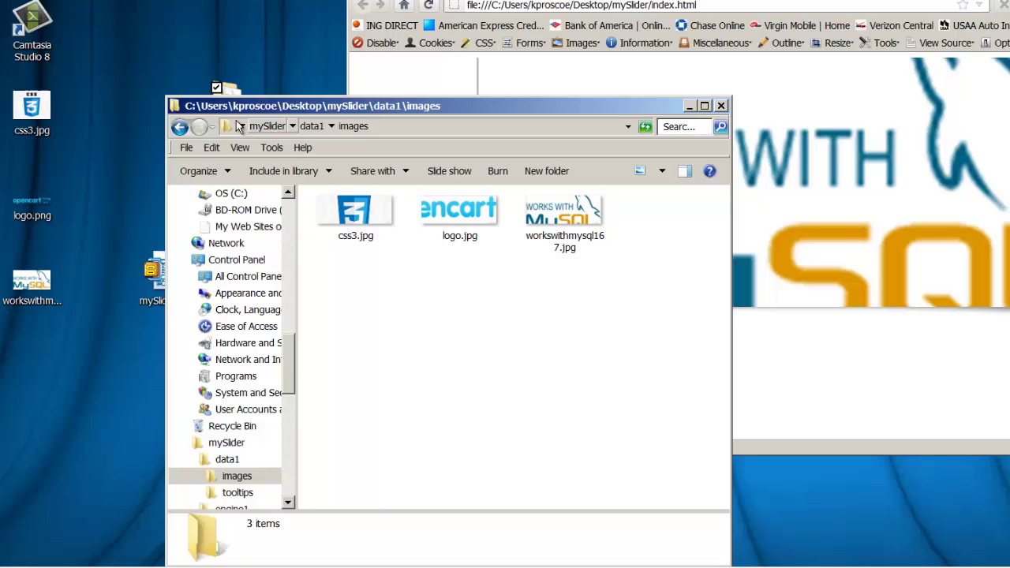
# Step: Inspect the tooltips folder and logo.jpg's details, then close the Explorer window
pyautogui.click(179, 128)
pyautogui.doubleClick(339, 241)
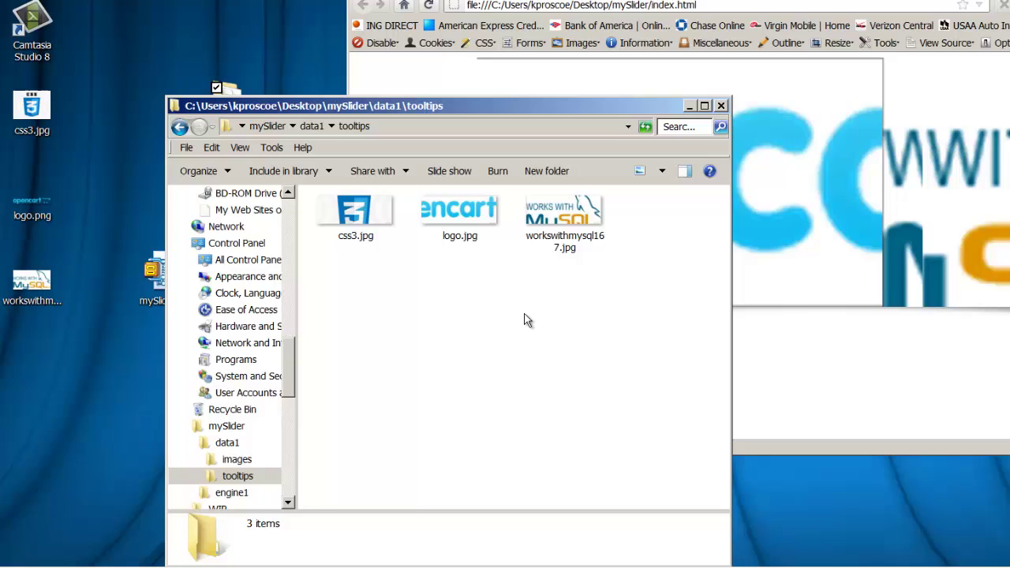
pyautogui.click(456, 212)
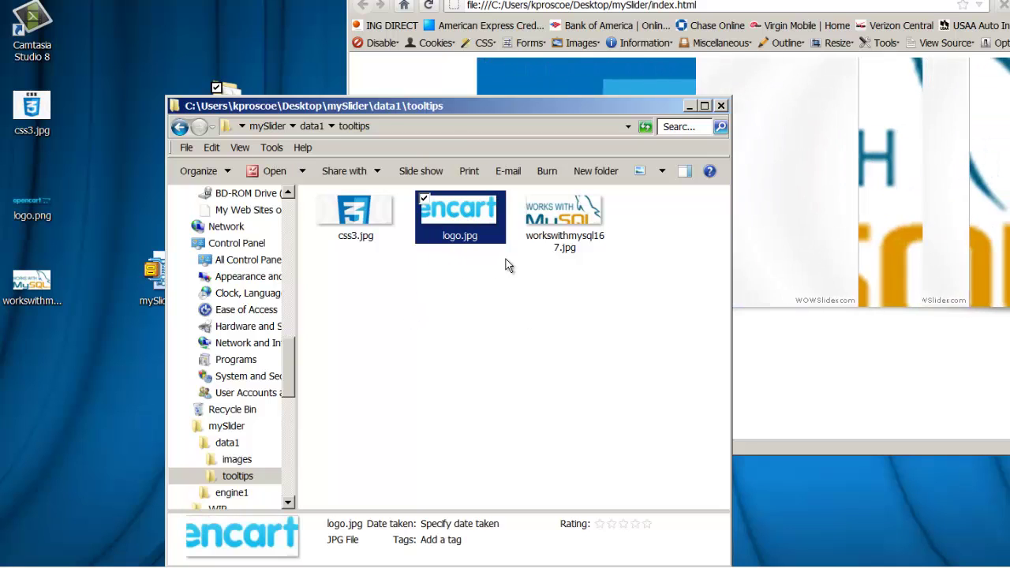
pyautogui.press('BackSpace')
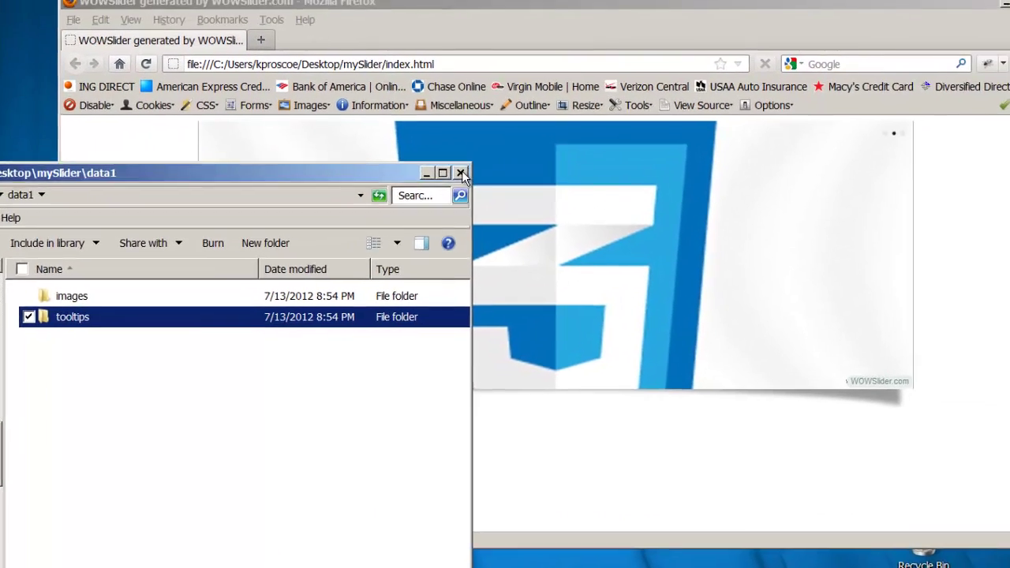
pyautogui.click(720, 105)
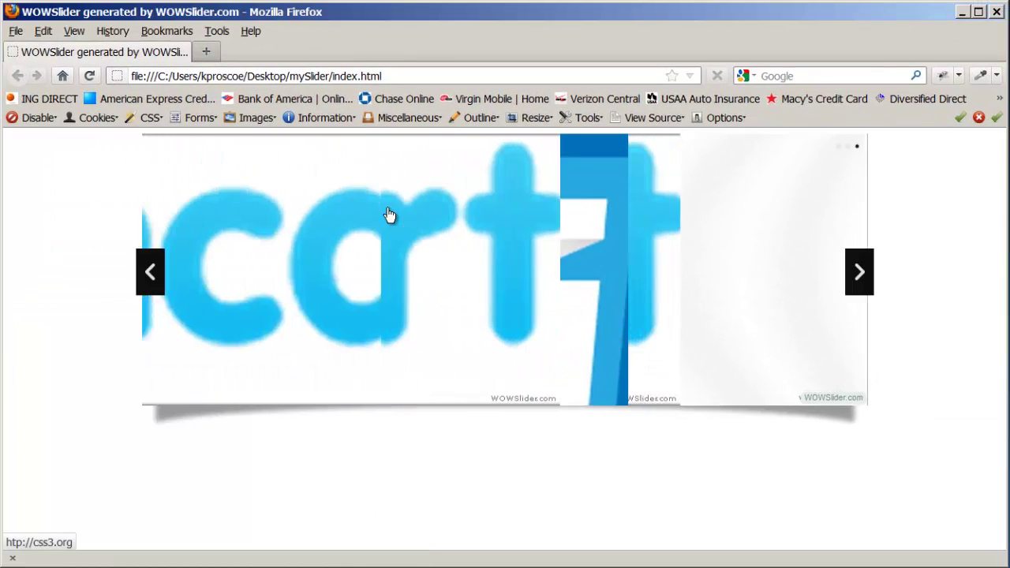